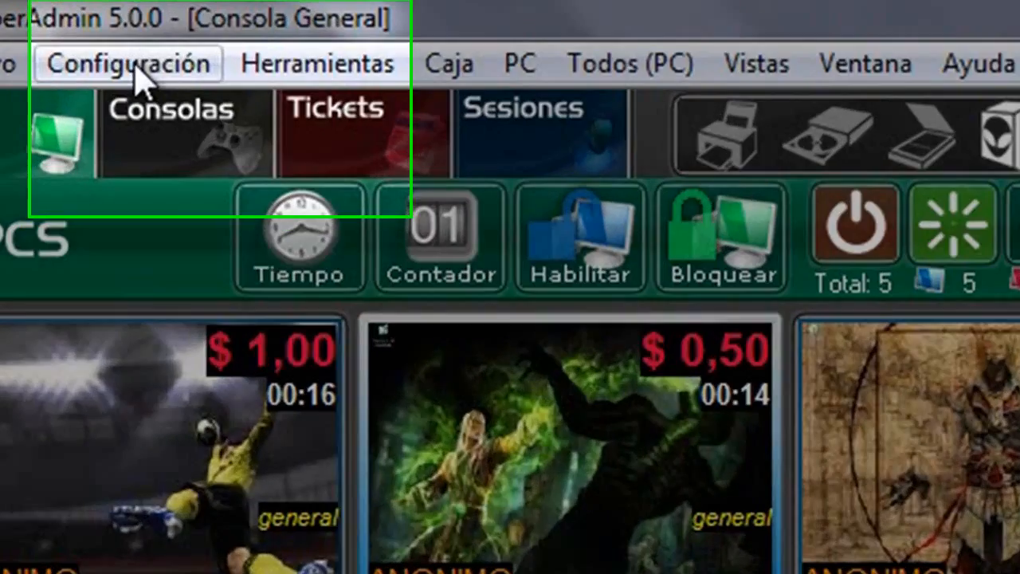
# Open the Arcus file server configuration and choose Local - CAServidor as the execution mode.
pyautogui.click(137, 66)
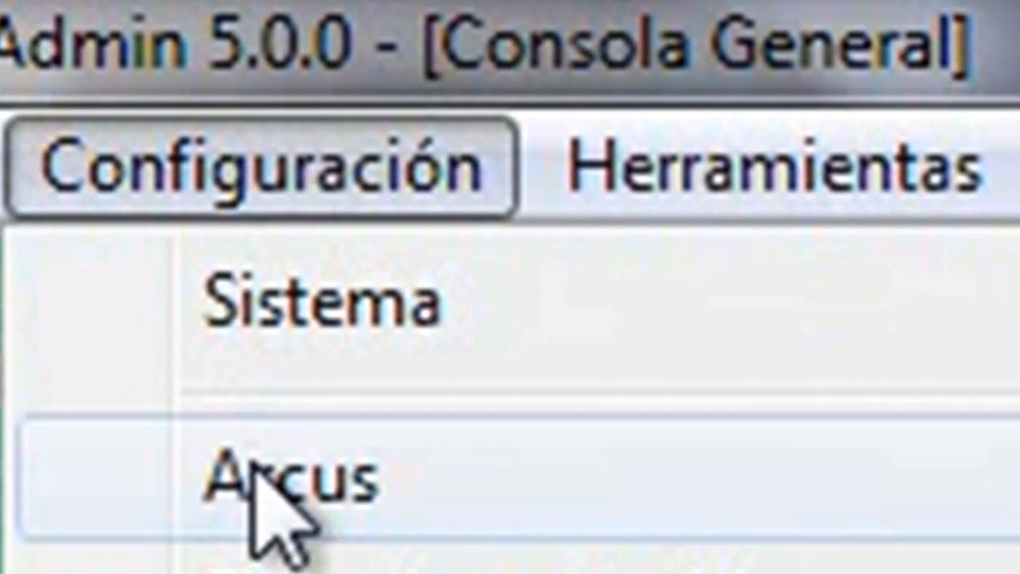
pyautogui.click(279, 483)
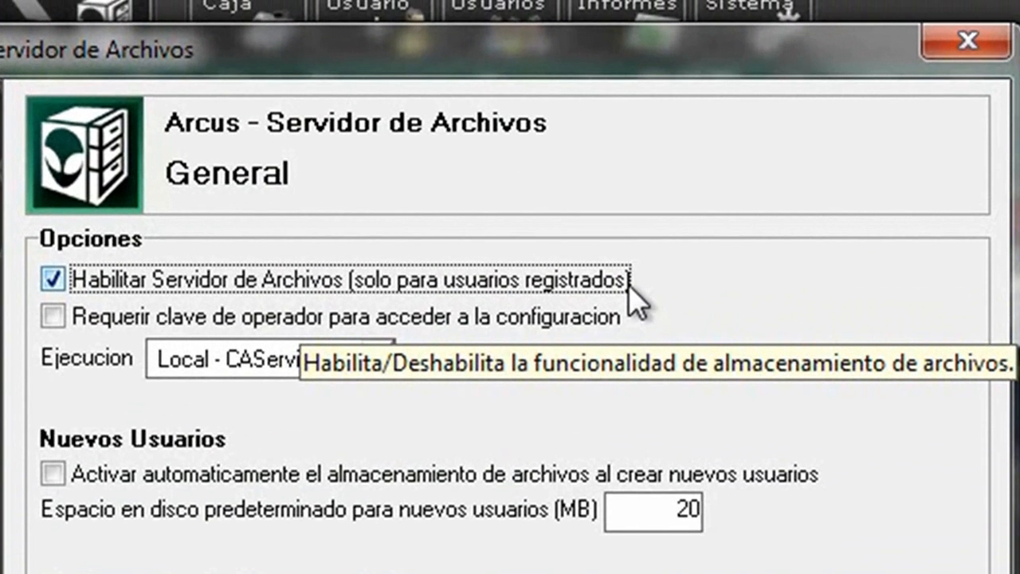
pyautogui.click(624, 317)
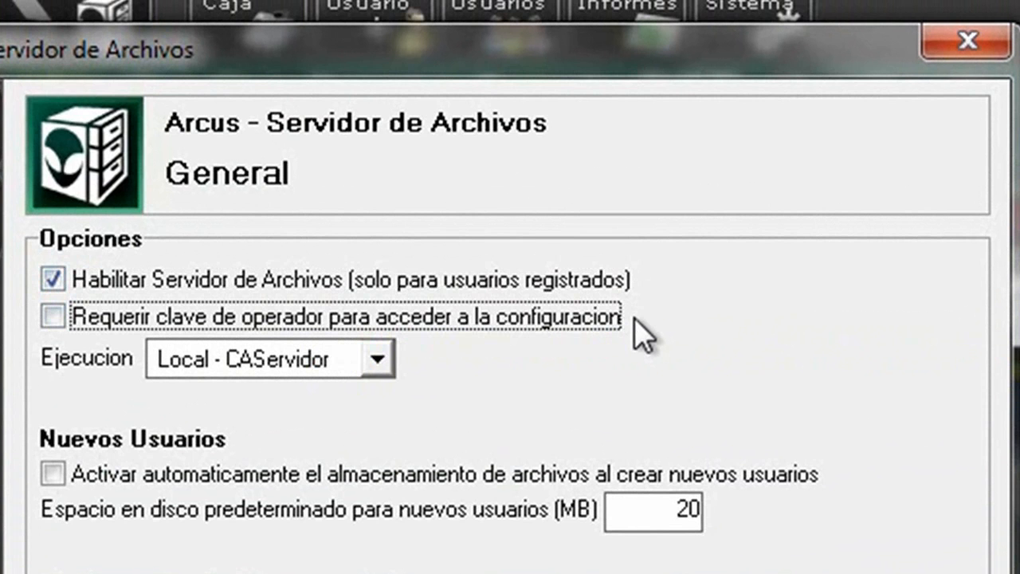
pyautogui.press('Tab')
pyautogui.click(379, 363)
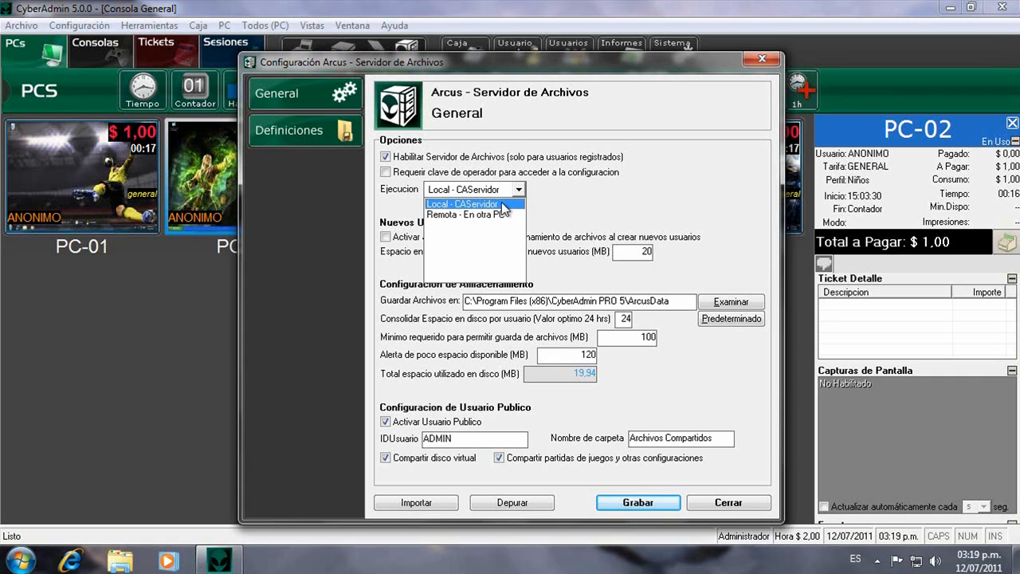
pyautogui.click(503, 205)
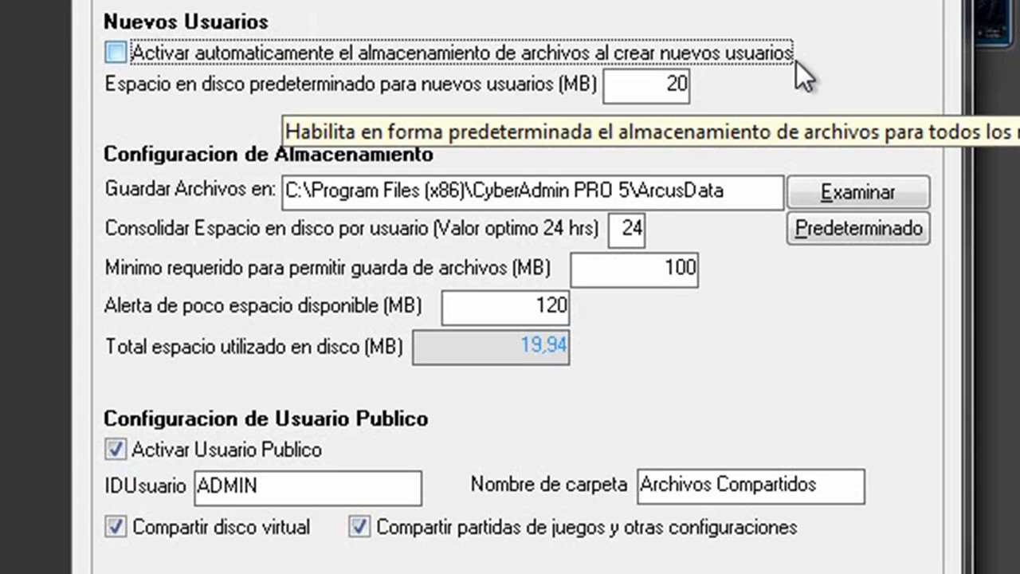
# Enable automatic file storage for newly created users and check their default disk space.
pyautogui.click(793, 61)
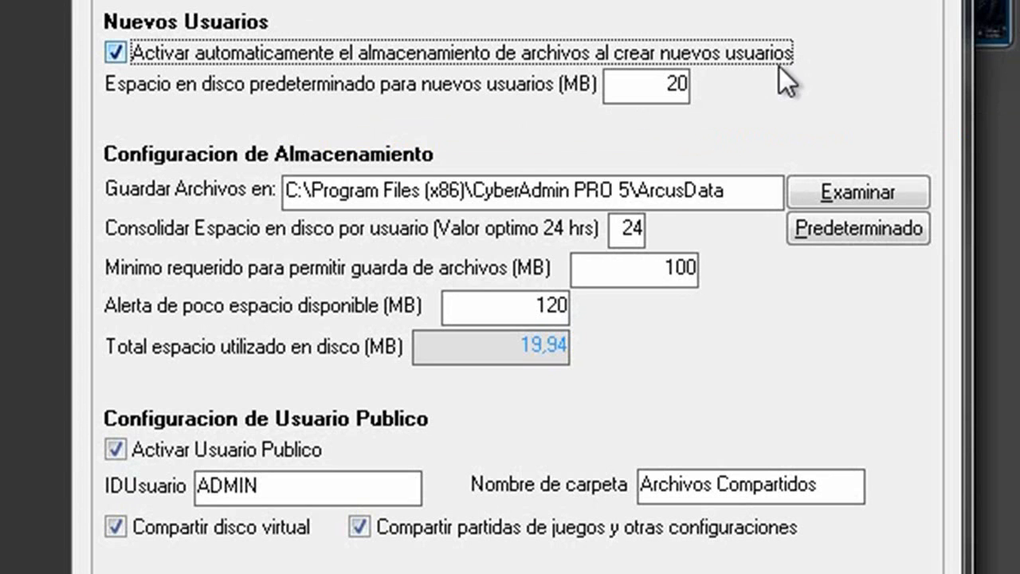
pyautogui.moveTo(686, 87)
pyautogui.mouseDown()
pyautogui.moveTo(661, 90)
pyautogui.moveTo(694, 91)
pyautogui.mouseUp()
pyautogui.click(668, 87)
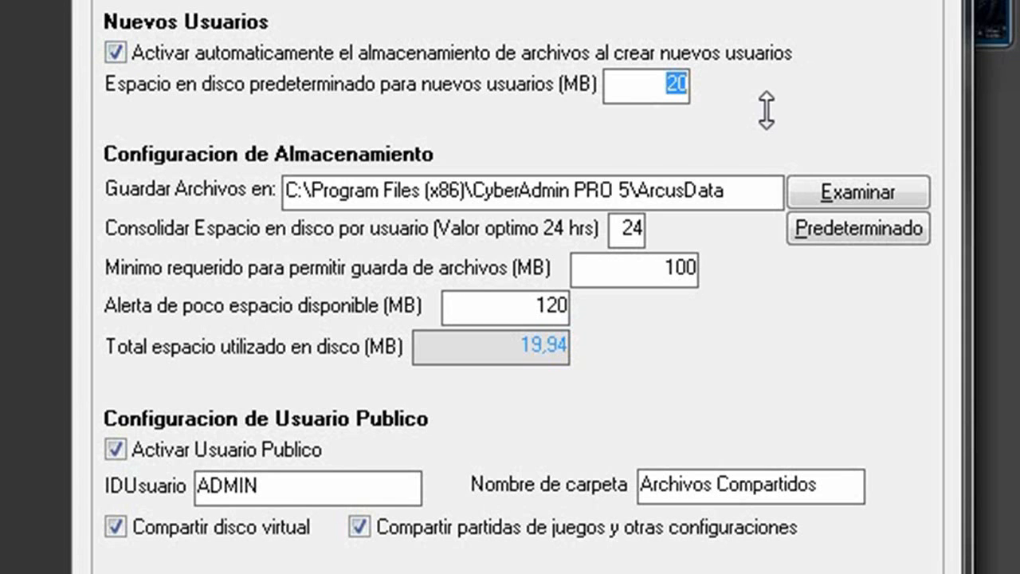
pyautogui.click(654, 87)
# Review the storage path, minimum space, low-space alert and disk usage, plus the public user's ID and folder name.
pyautogui.click(740, 190)
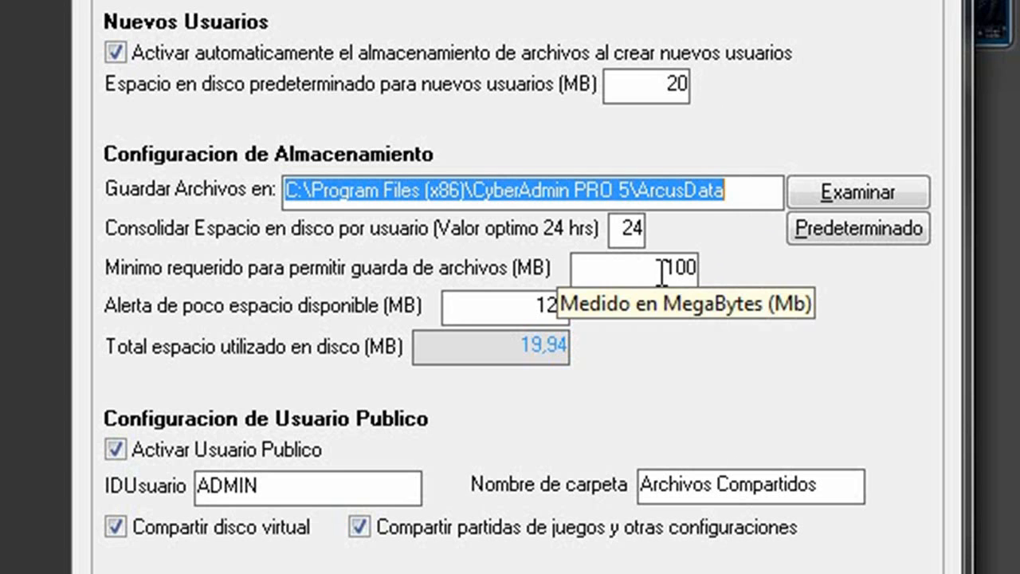
pyautogui.moveTo(661, 273); pyautogui.dragTo(696, 271)
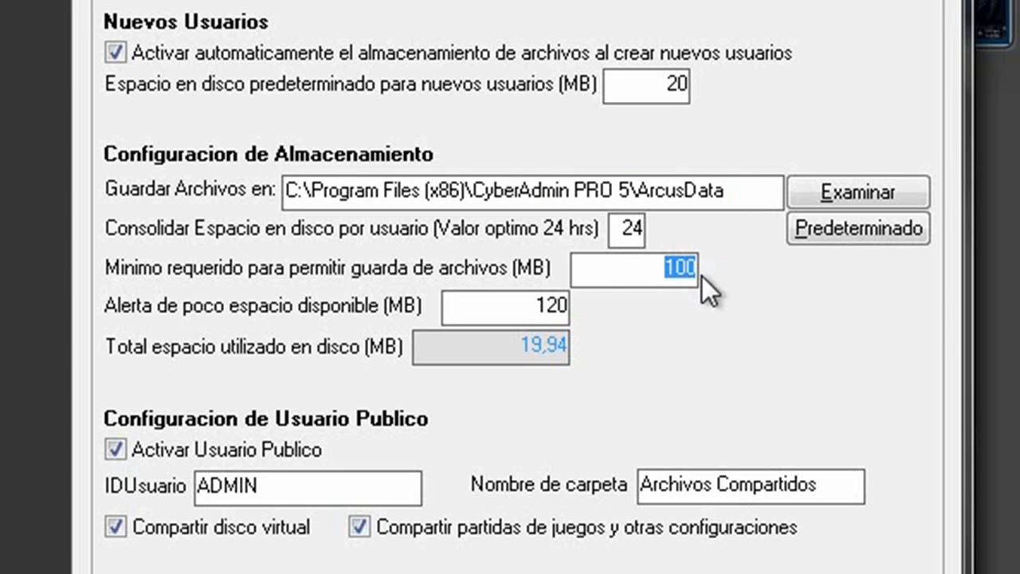
pyautogui.doubleClick(518, 307)
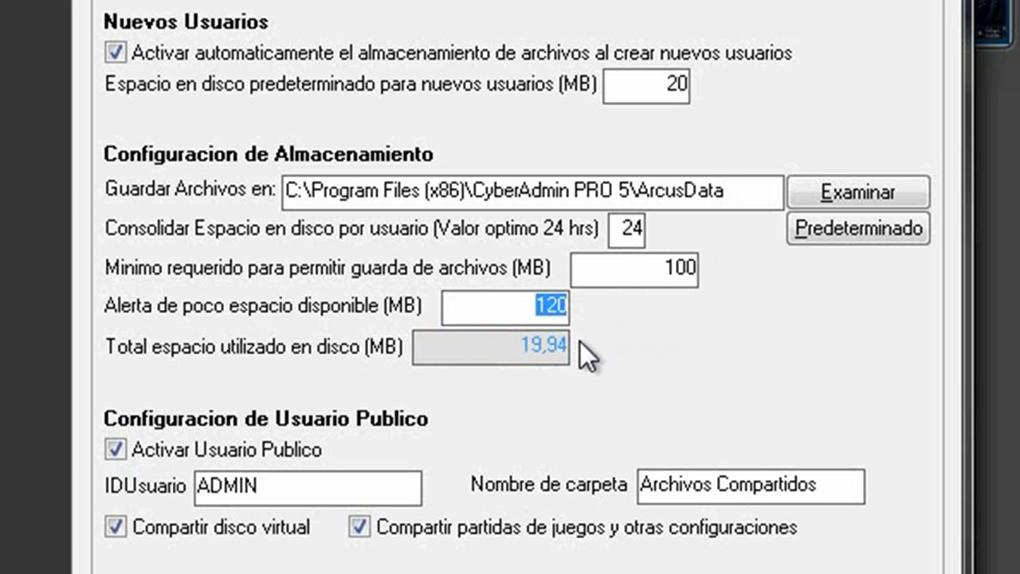
pyautogui.moveTo(568, 350); pyautogui.dragTo(514, 355)
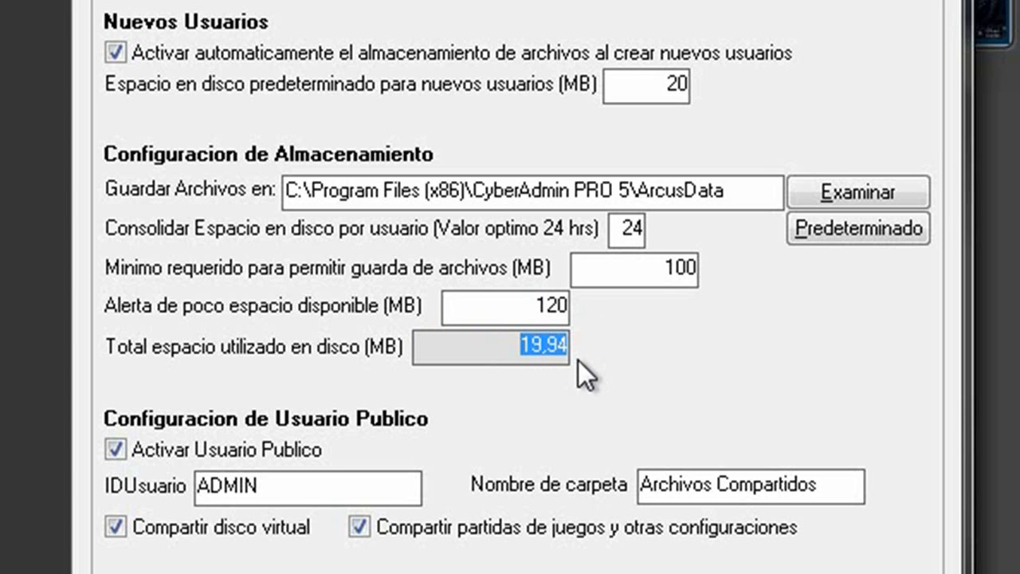
pyautogui.click(509, 359)
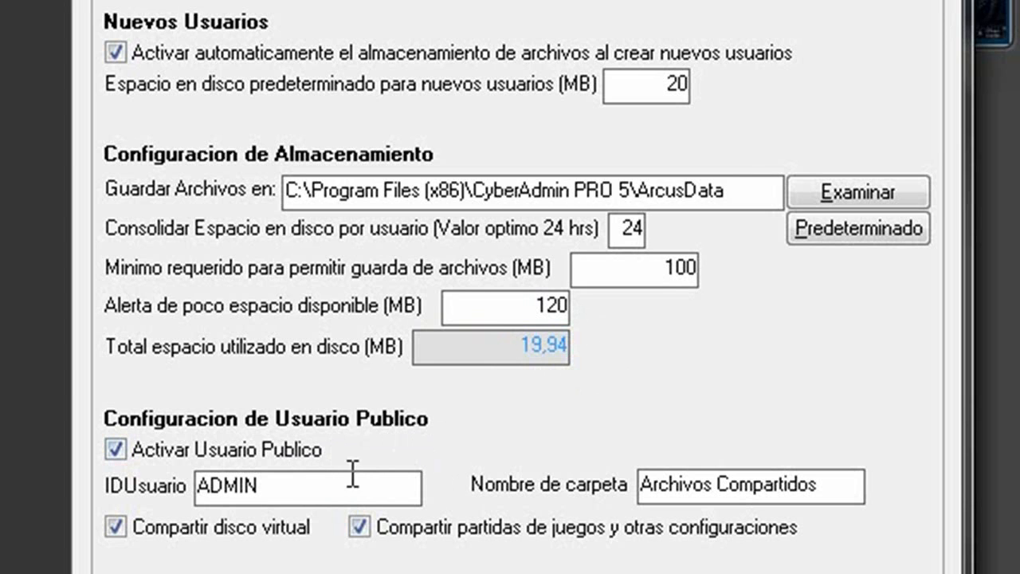
pyautogui.doubleClick(330, 485)
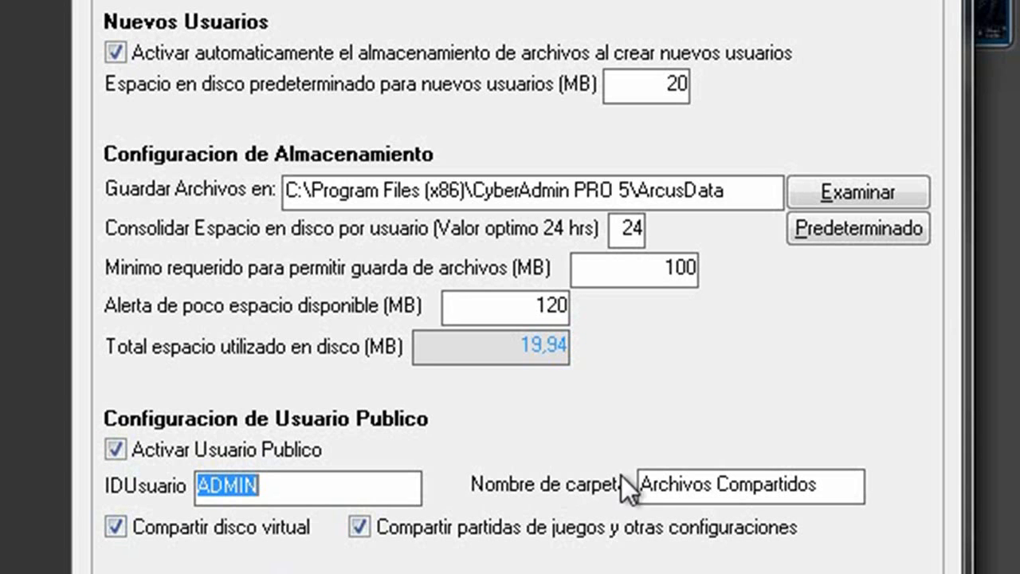
pyautogui.moveTo(640, 486); pyautogui.dragTo(828, 478)
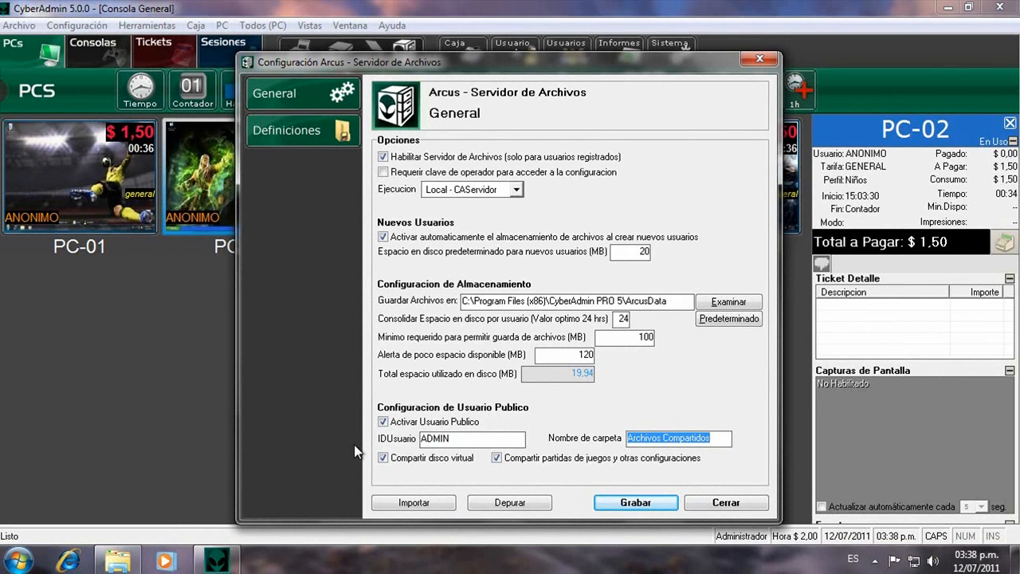
# Switch to Windows Explorer and create a text document named IMPORTANTE! in the ArcusData\admin\dv folder, then minimize the window.
pyautogui.click(121, 560)
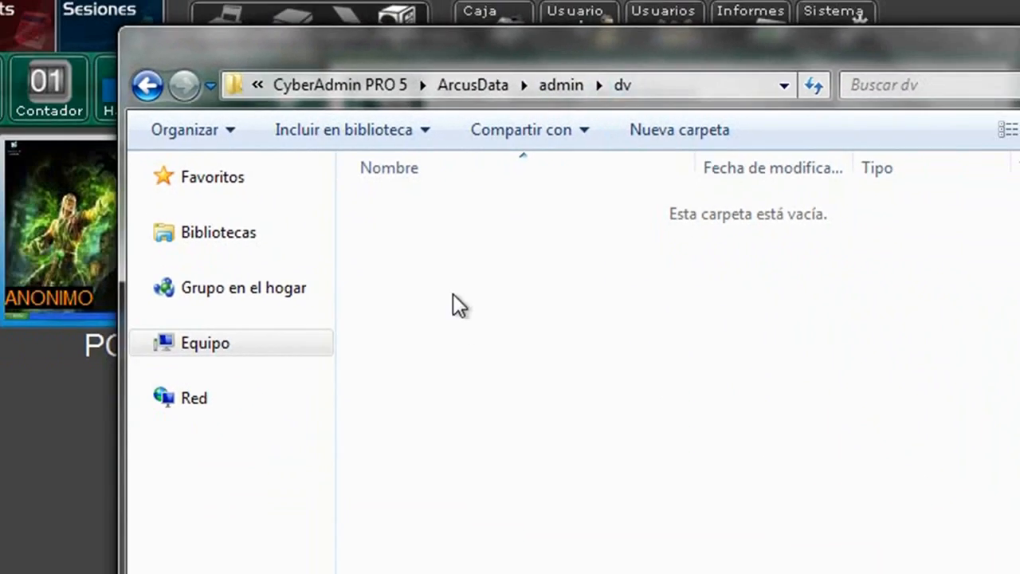
pyautogui.rightClick(453, 293)
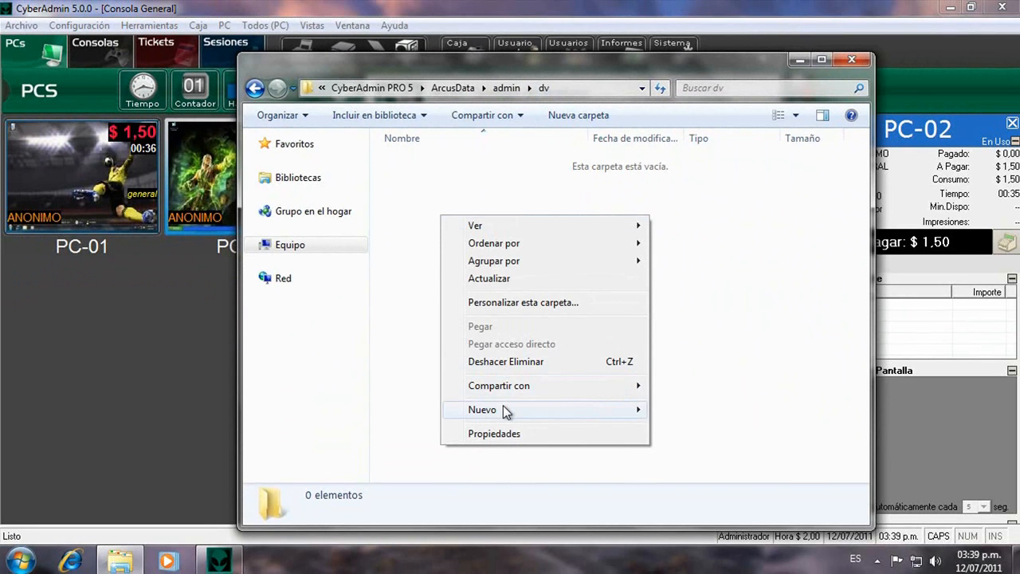
pyautogui.moveTo(630, 411)
pyautogui.click(750, 518)
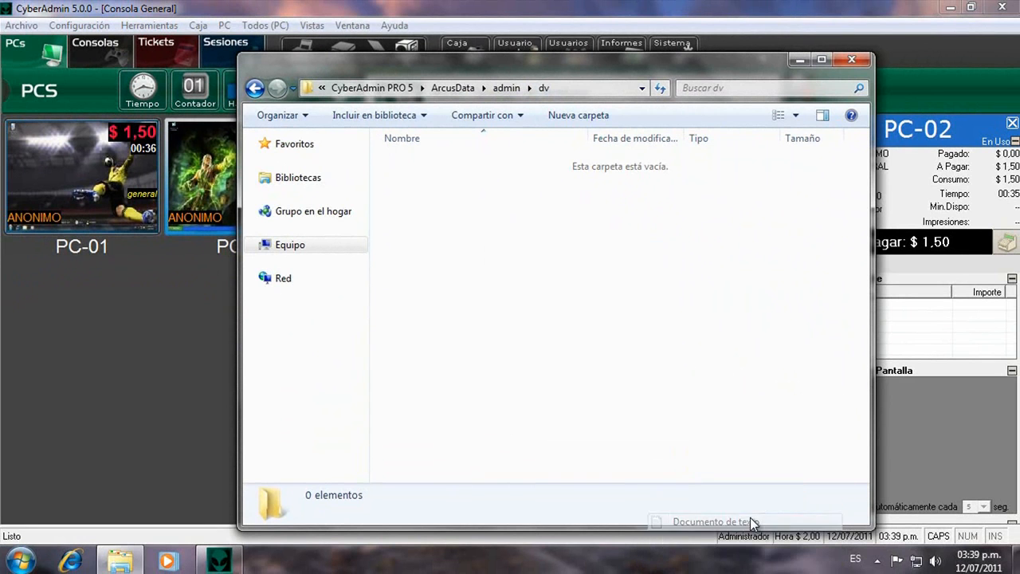
pyautogui.write('IMPORTANTE!')
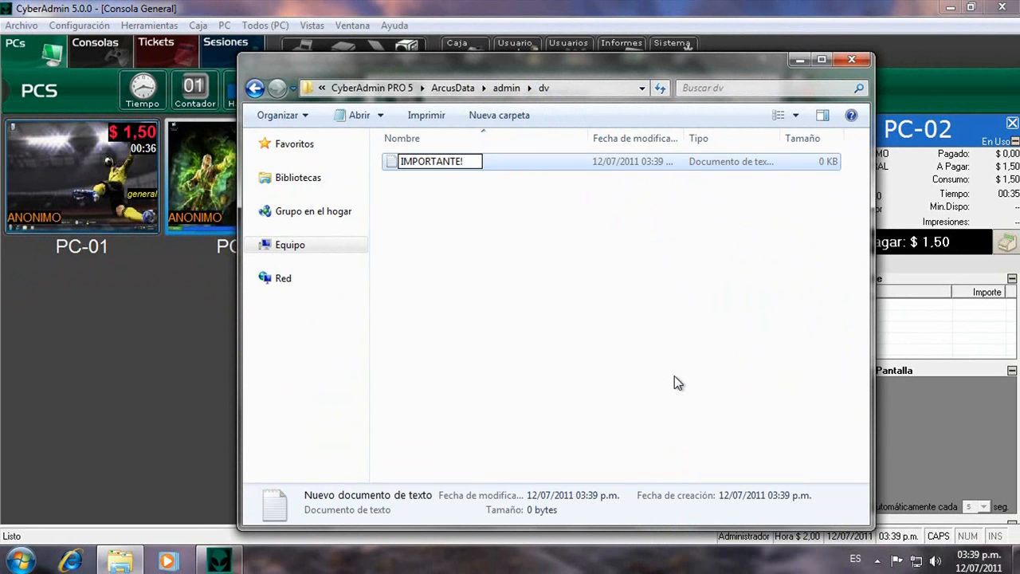
pyautogui.press('Return')
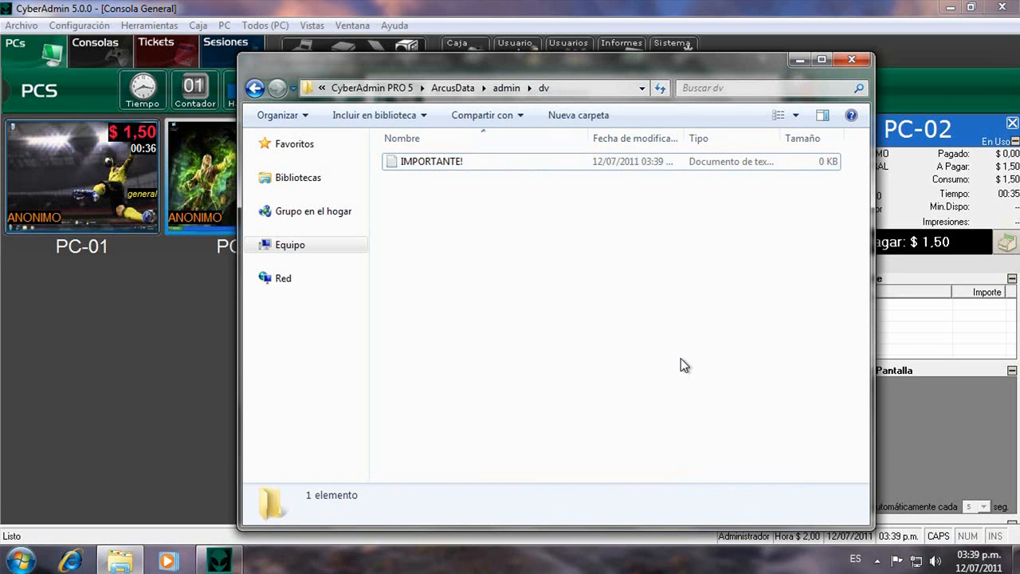
pyautogui.click(795, 62)
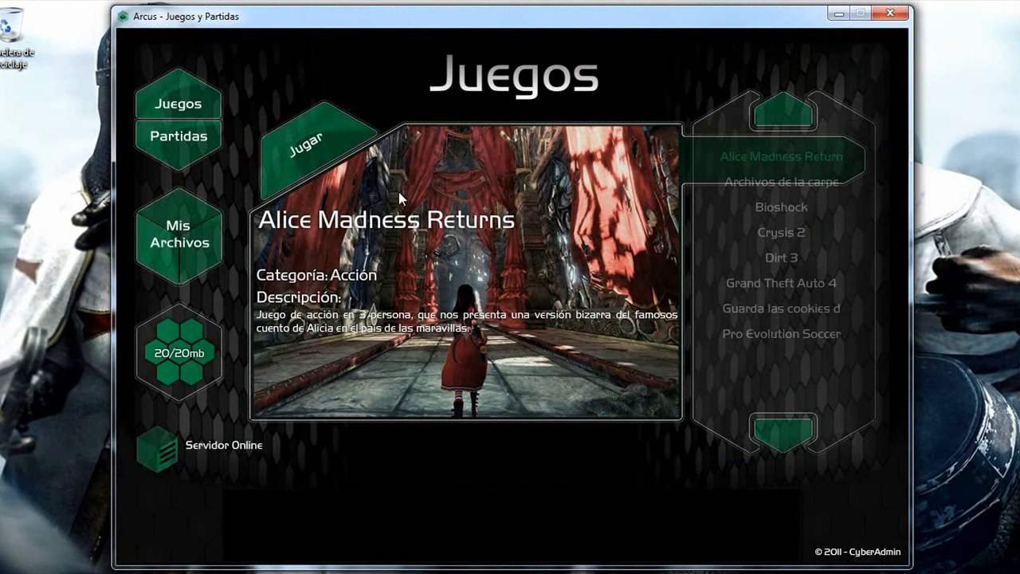
# In the Arcus client, open the user's files and check the Archivos Compartidos folder for IMPORTANTE!.txt, then close the folder window.
pyautogui.click(216, 242)
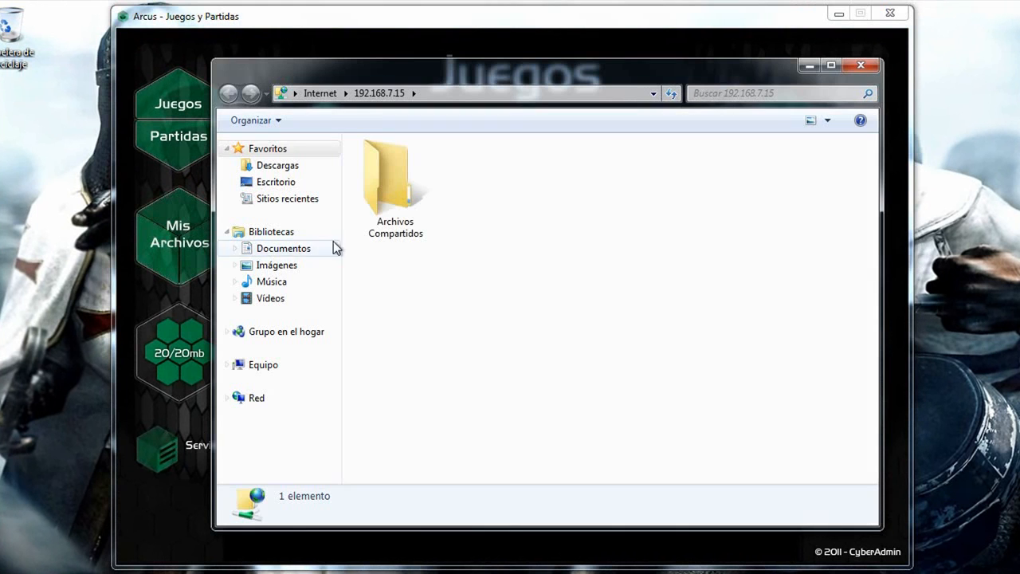
pyautogui.doubleClick(423, 237)
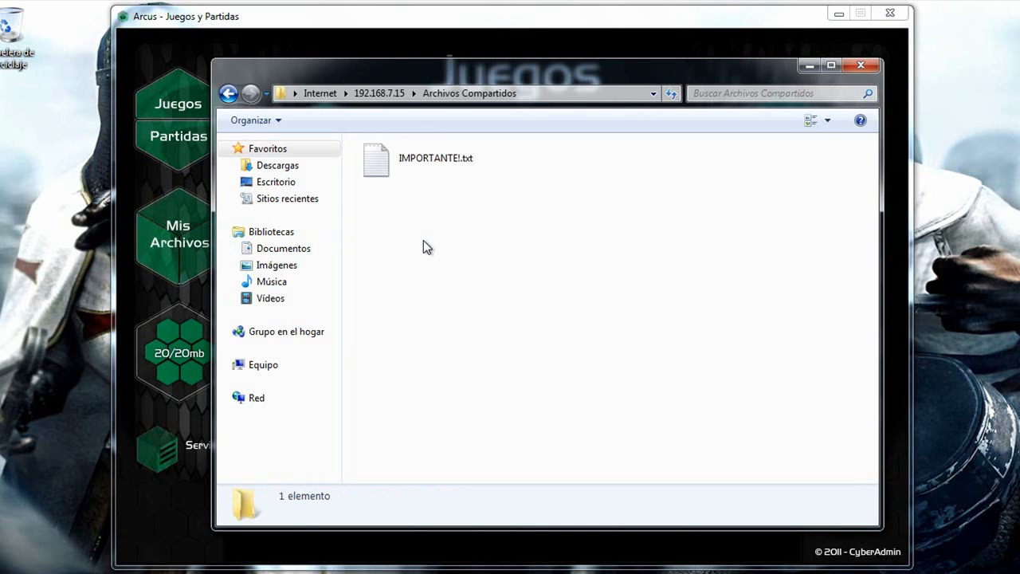
pyautogui.click(423, 175)
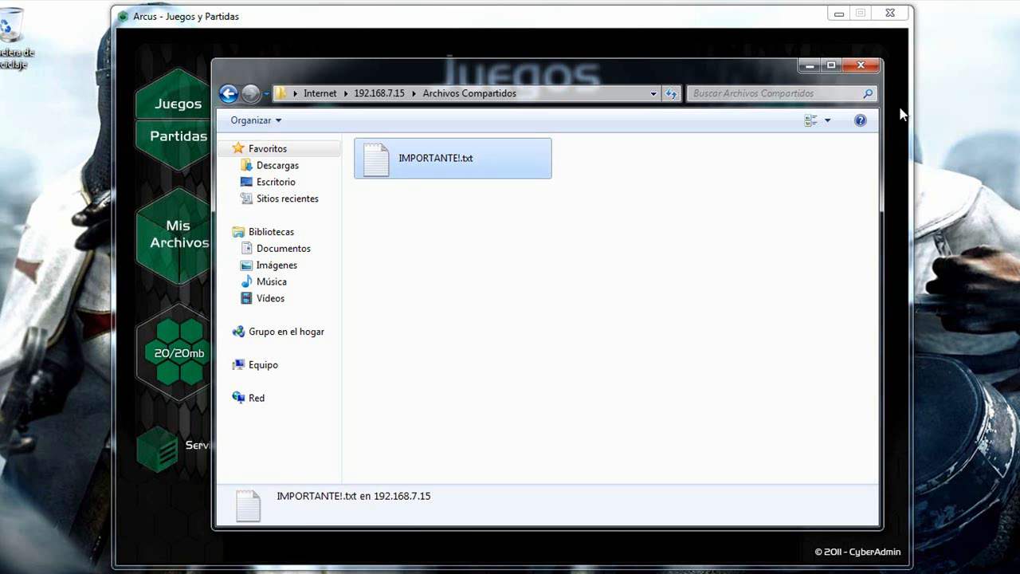
pyautogui.click(871, 65)
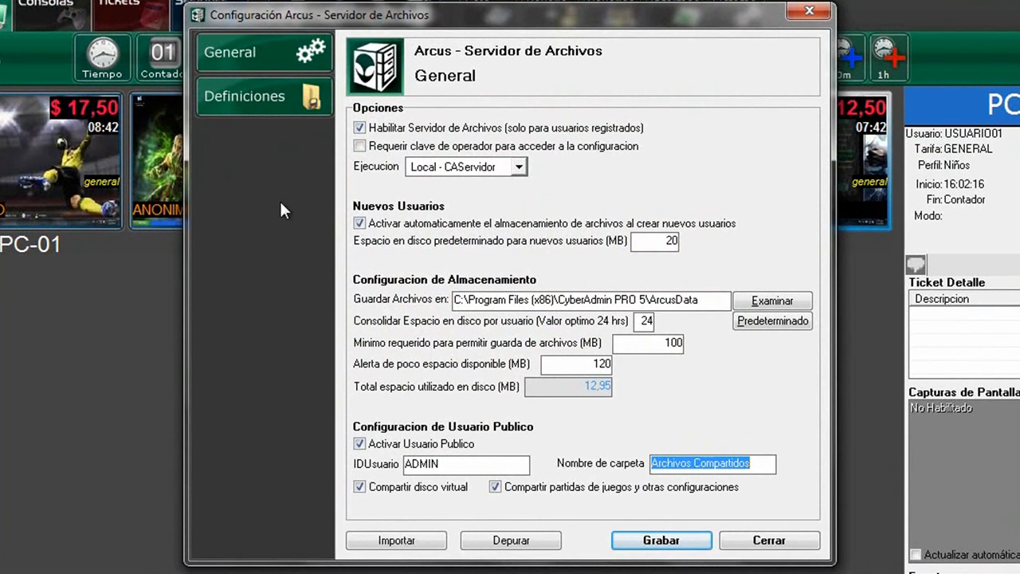
# Open the Arcus file definitions list, then deactivate and reactivate the Age of Empires 3 definition.
pyautogui.click(258, 107)
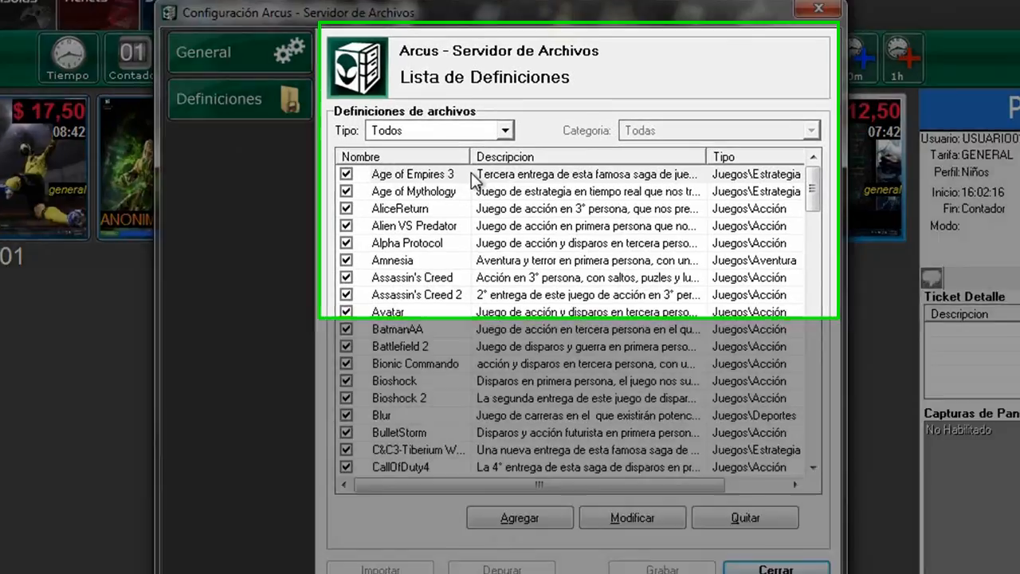
pyautogui.click(484, 172)
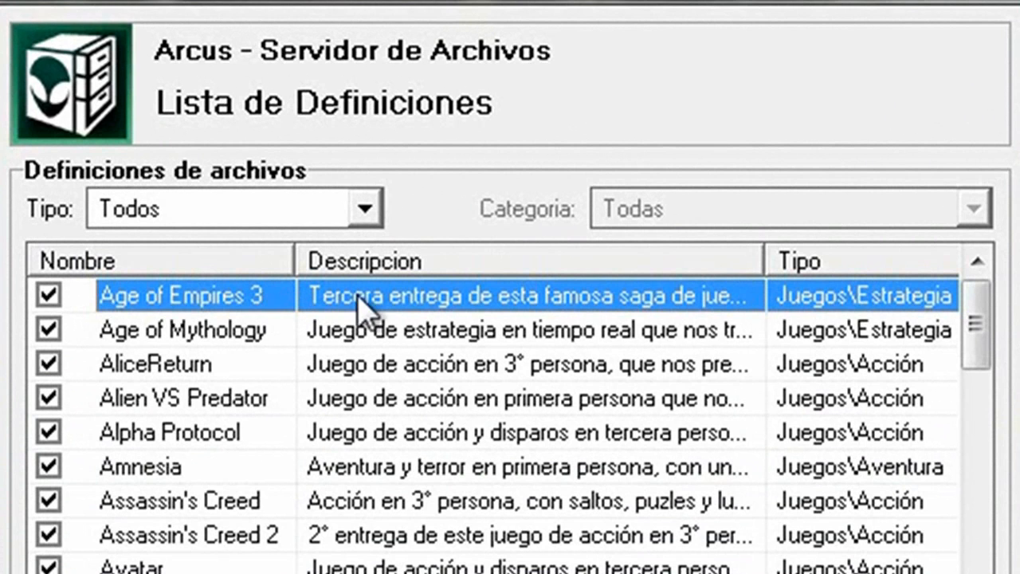
pyautogui.click(49, 296)
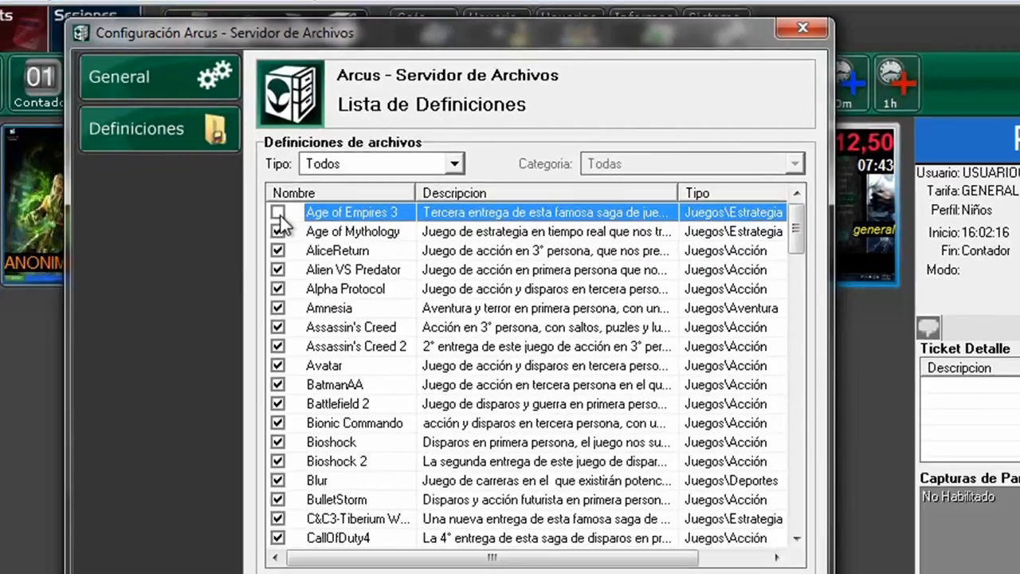
pyautogui.click(50, 296)
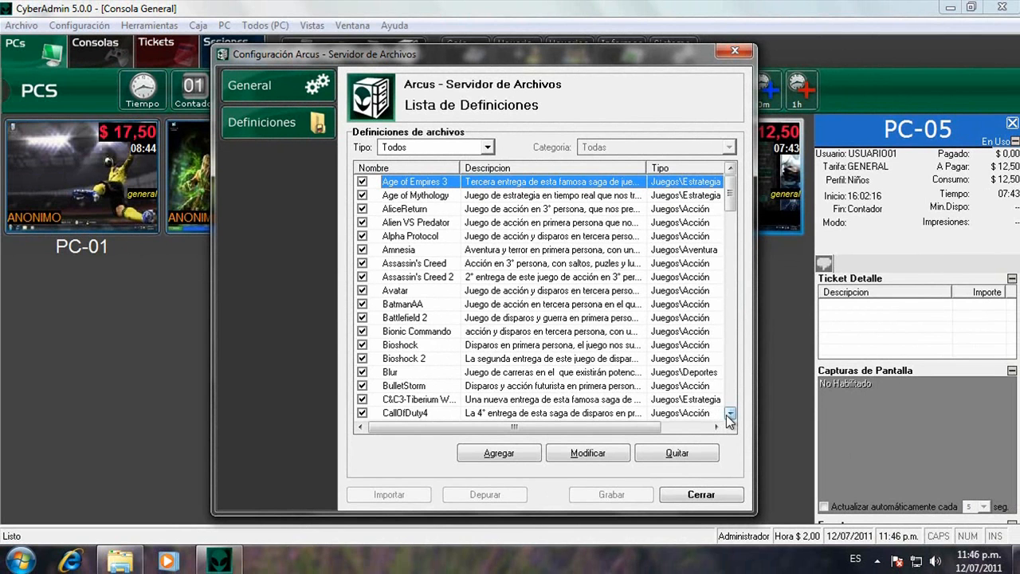
# Find The saboteur in the definitions list and open its definition for modification.
pyautogui.moveTo(729, 414); pyautogui.dragTo(729, 414)
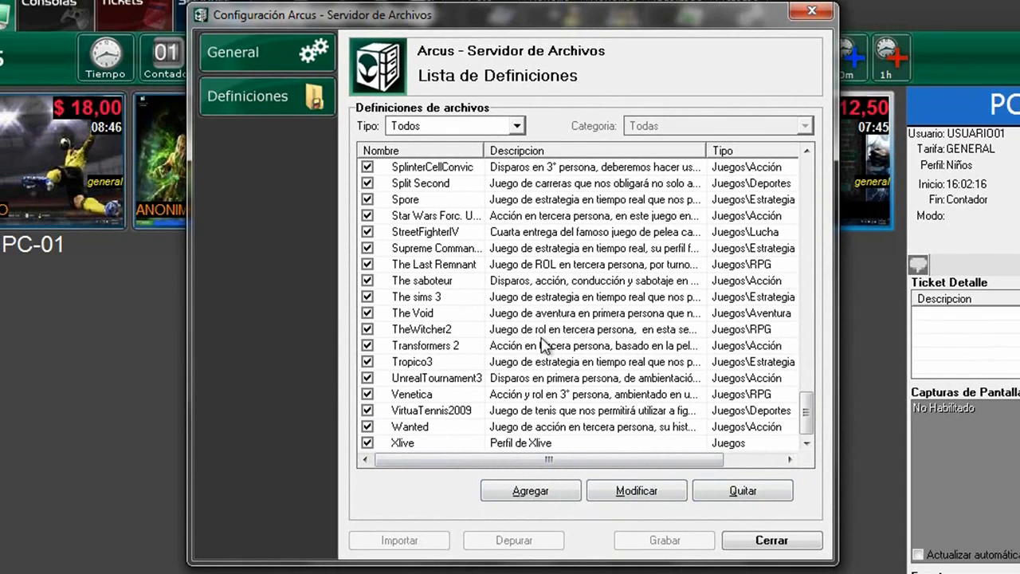
pyautogui.click(545, 278)
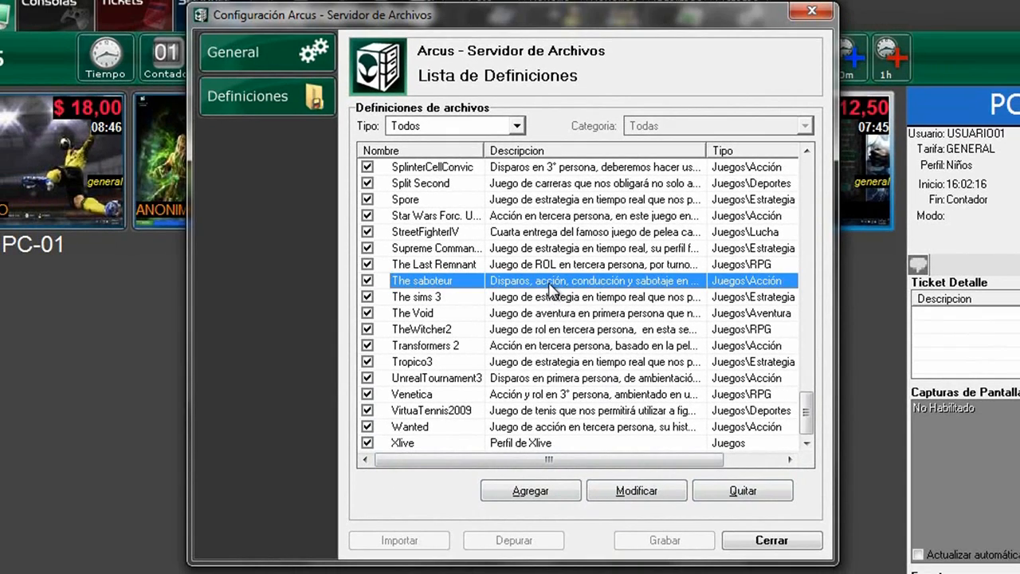
pyautogui.click(635, 490)
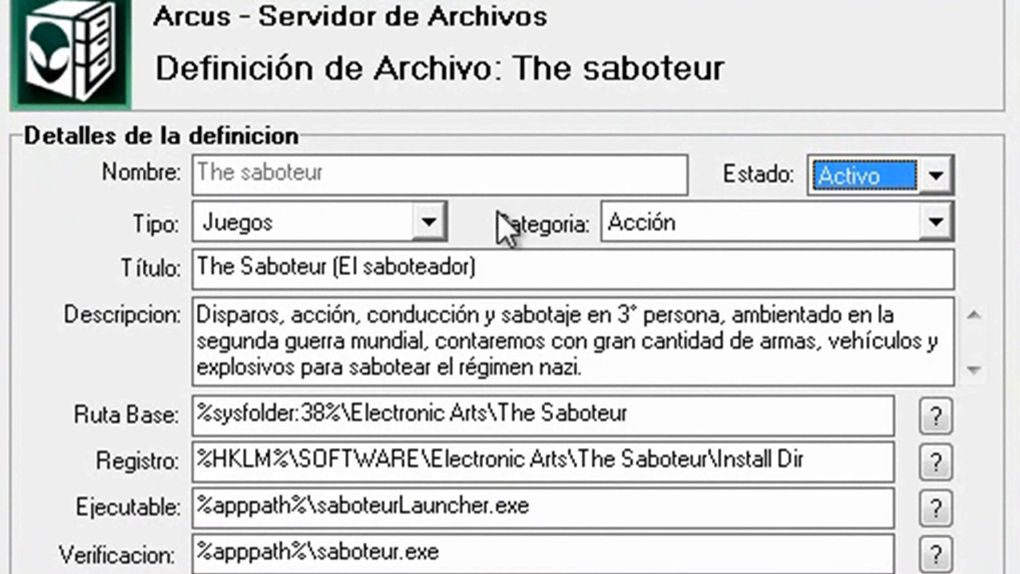
# Examine the available type and category options for The saboteur definition, keeping Juegos and Acción.
pyautogui.click(430, 225)
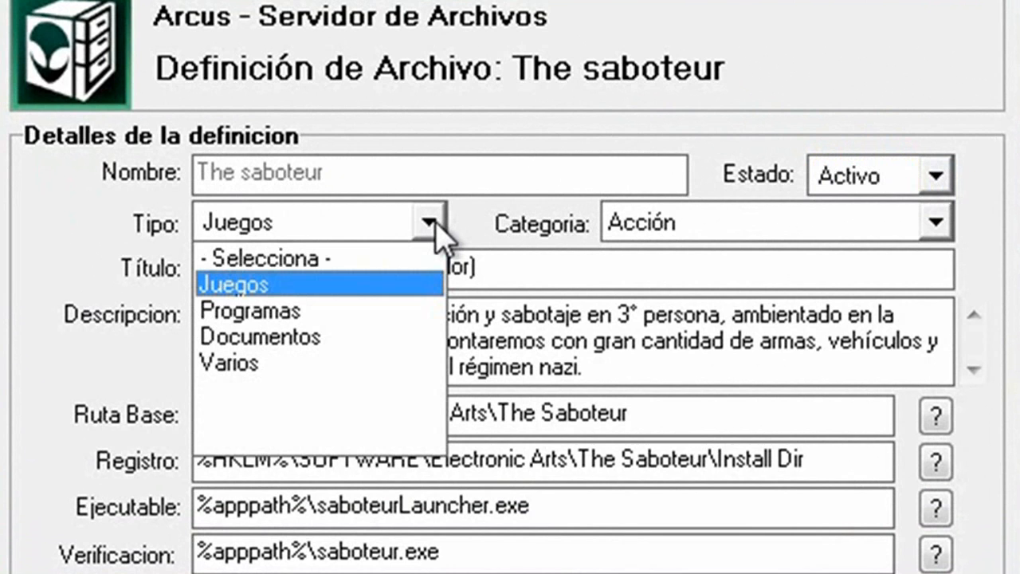
pyautogui.click(434, 227)
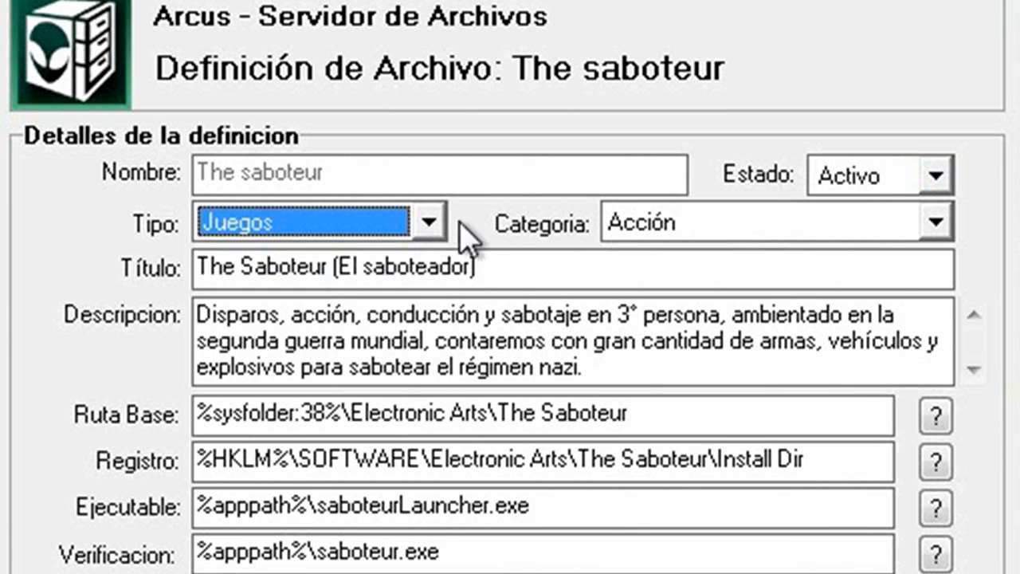
pyautogui.click(933, 223)
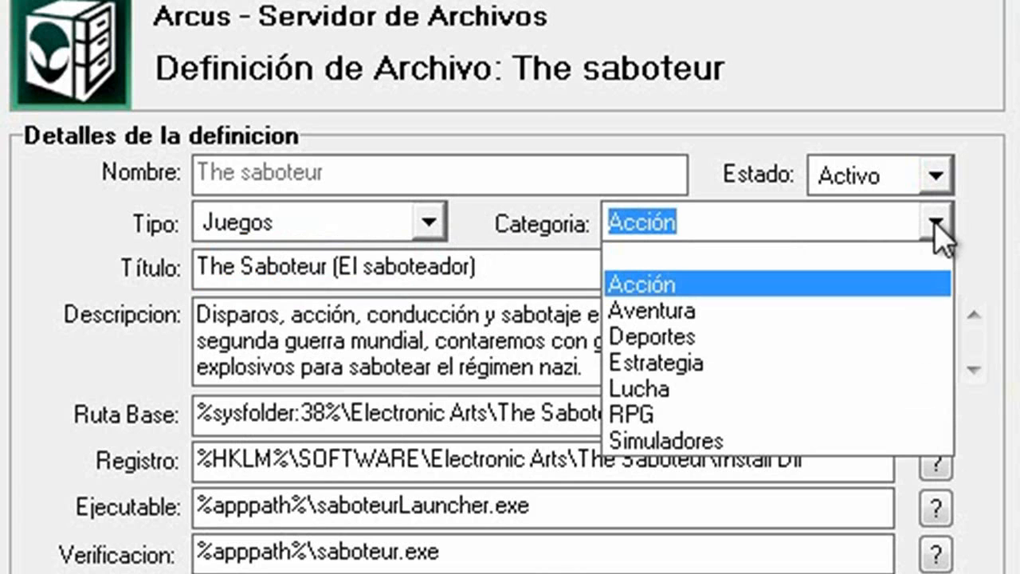
pyautogui.click(935, 226)
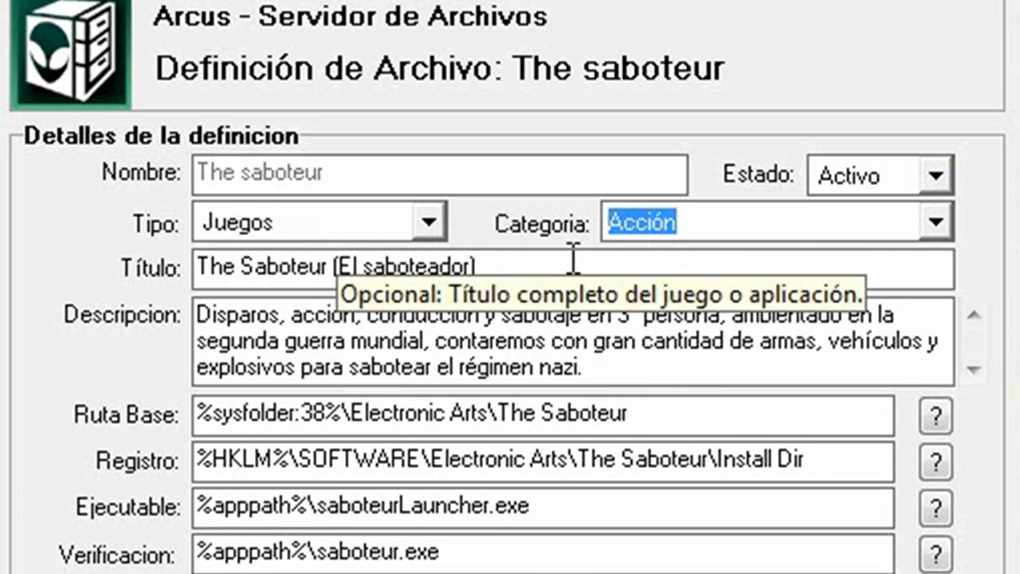
# Review The saboteur definition's title, description, base path, registry, executable and verification fields in order.
pyautogui.press('Tab')
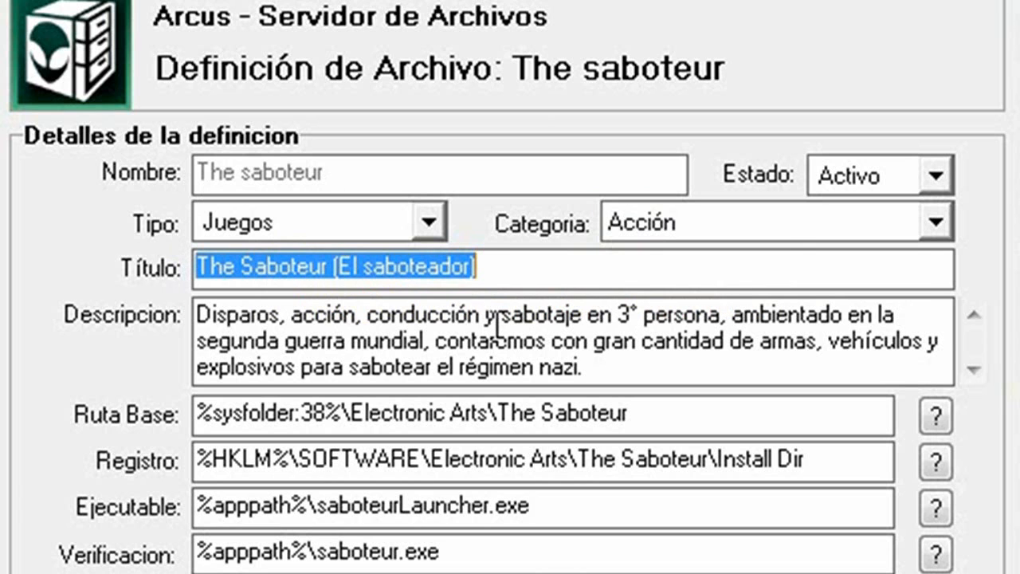
pyautogui.press('Tab')
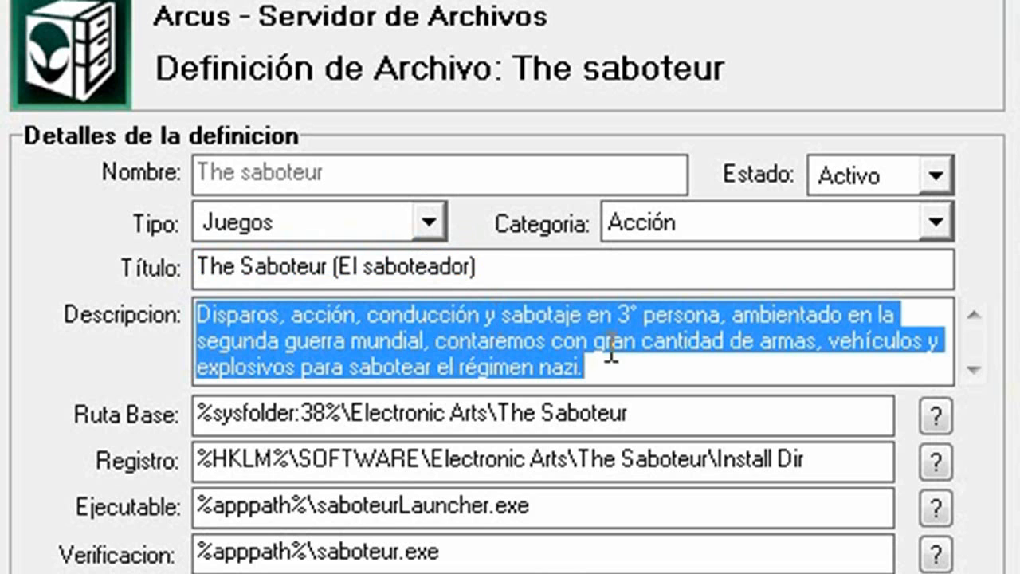
pyautogui.press('Tab')
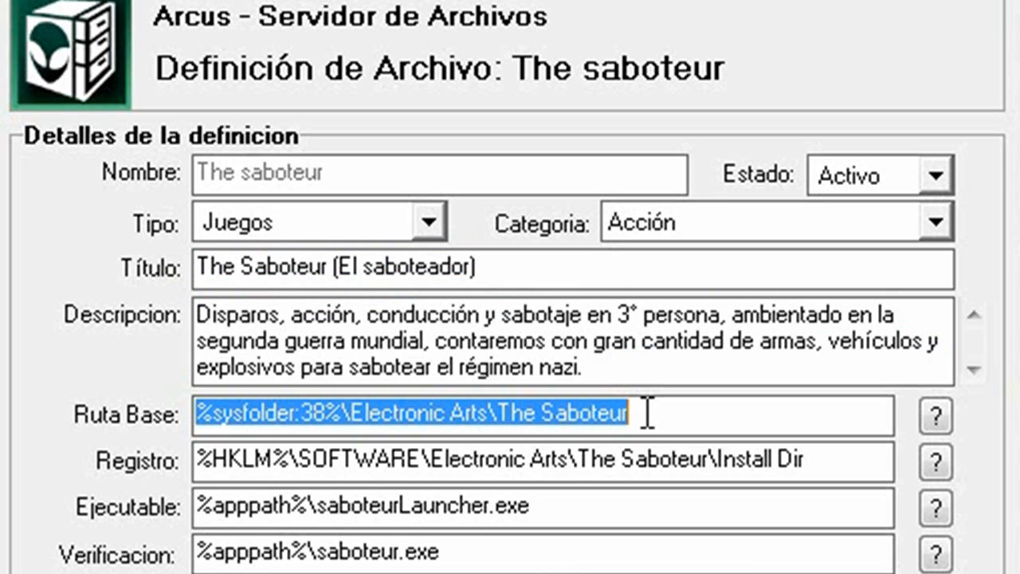
pyautogui.press('Tab')
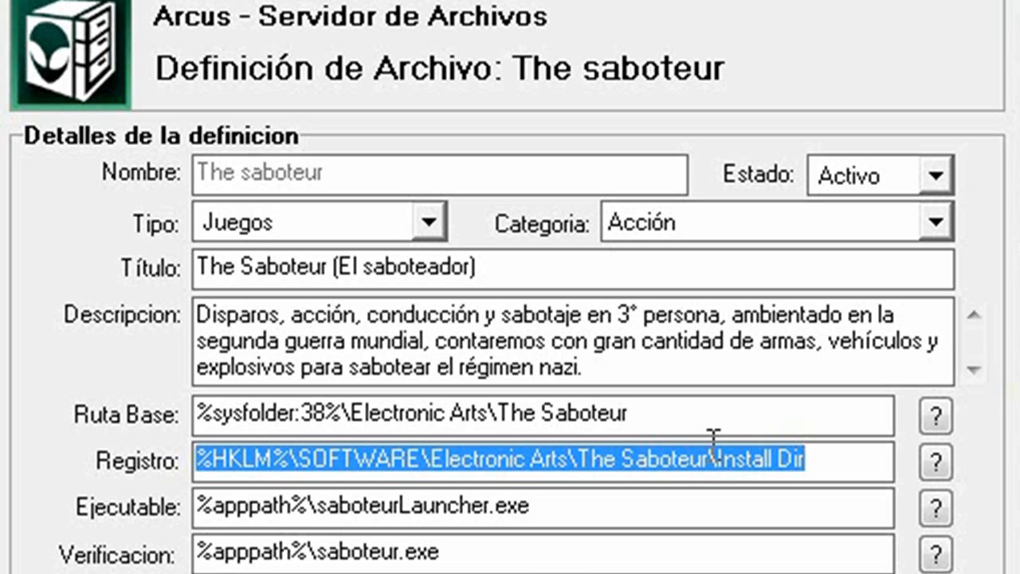
pyautogui.press('Tab')
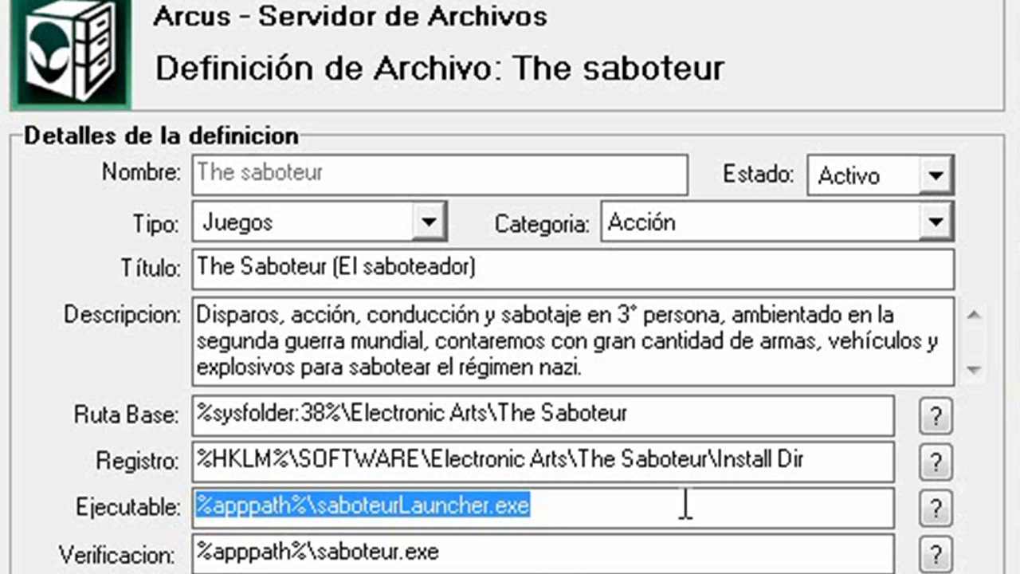
pyautogui.click(661, 540)
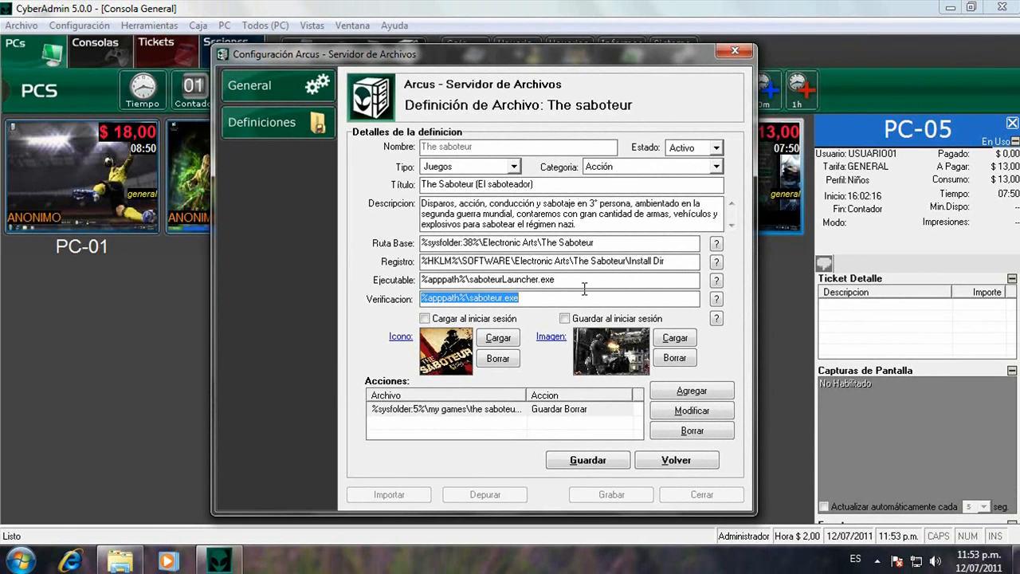
# Compare the definition's Ruta Base and Registro entries with its Verificacion entry.
pyautogui.click(603, 243)
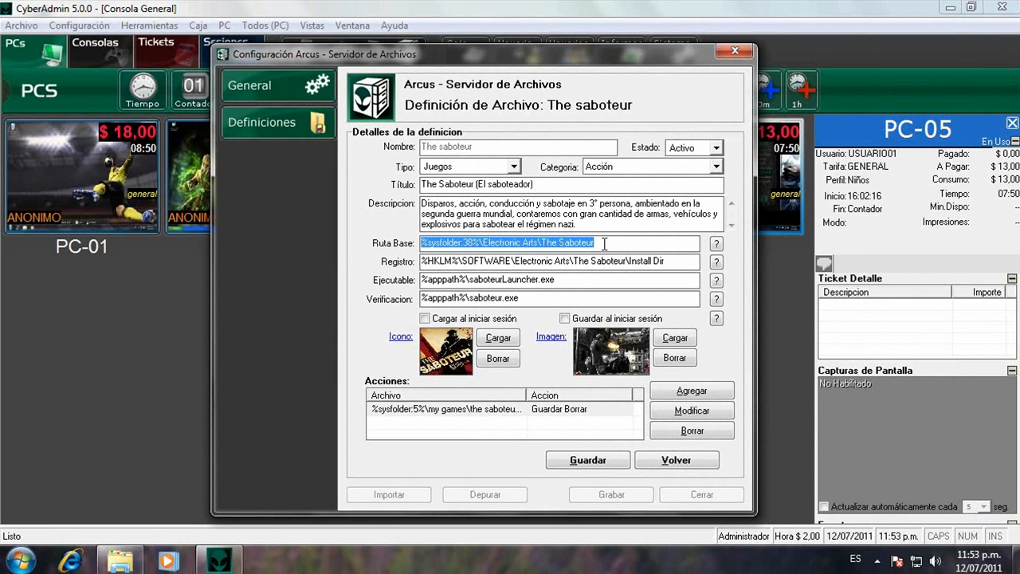
pyautogui.click(671, 261)
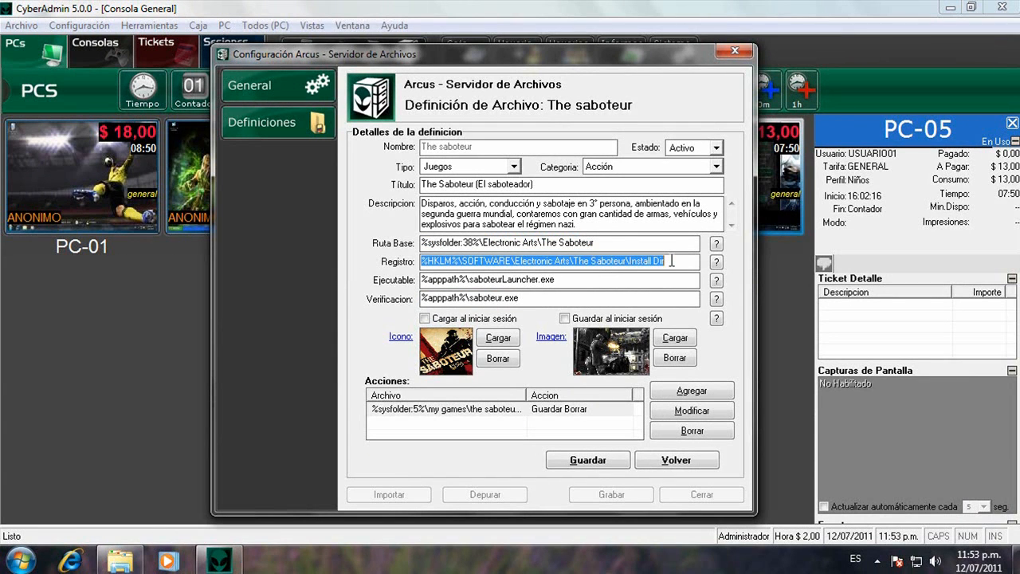
pyautogui.click(556, 299)
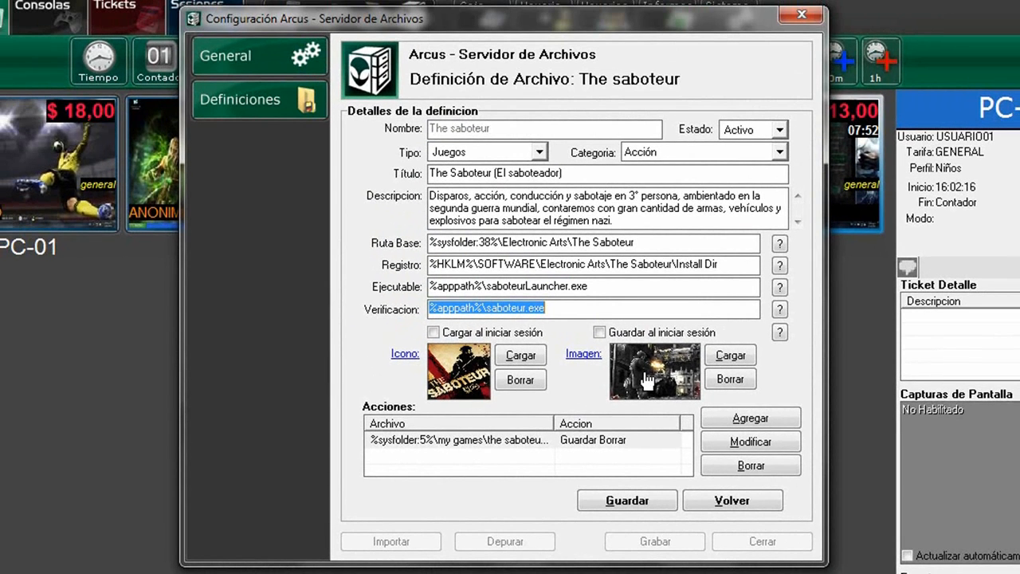
# Check the file picker for the definition's Imagen without choosing a file, then view the current image full size and close it.
pyautogui.click(731, 360)
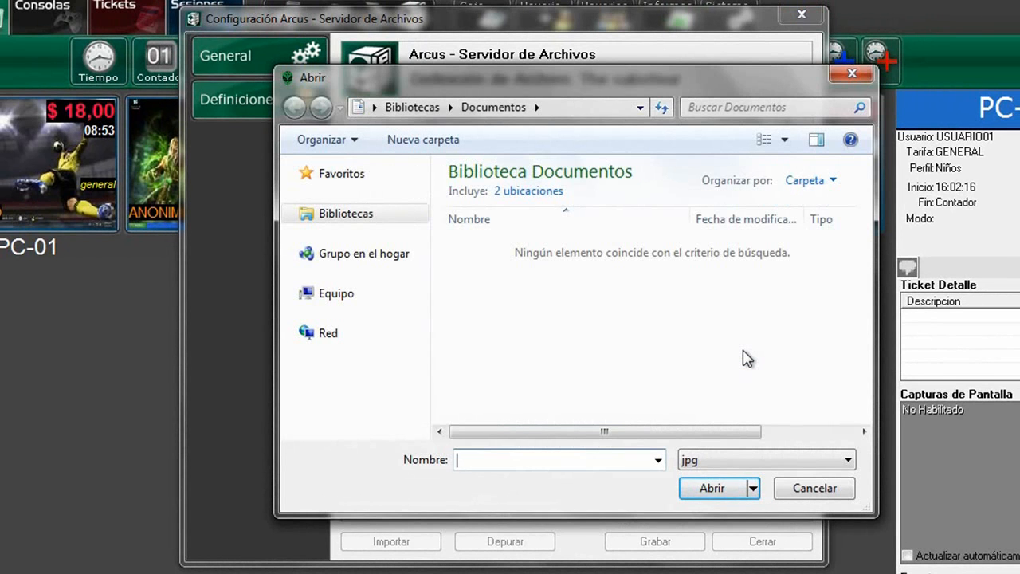
pyautogui.click(827, 490)
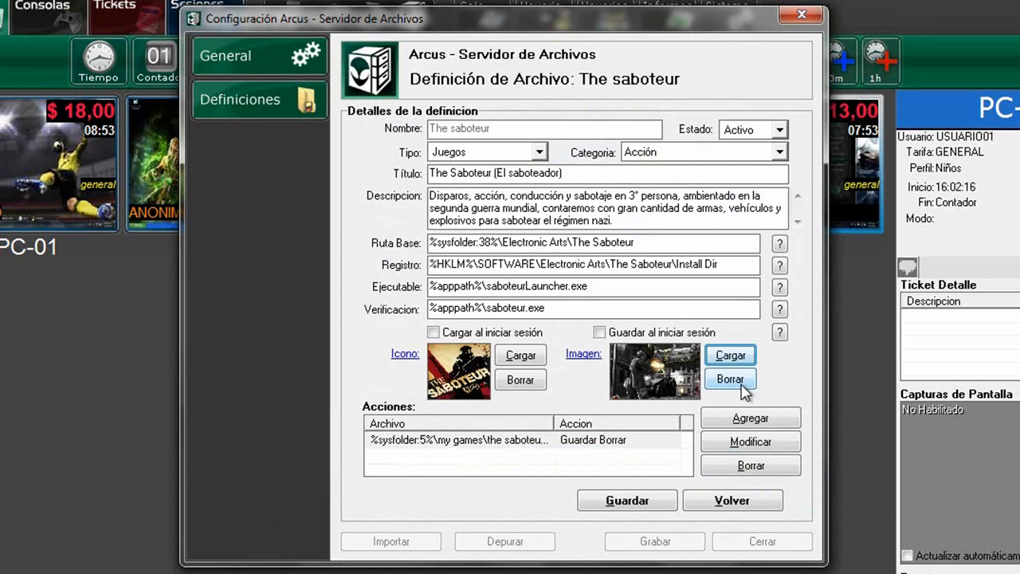
pyautogui.click(644, 378)
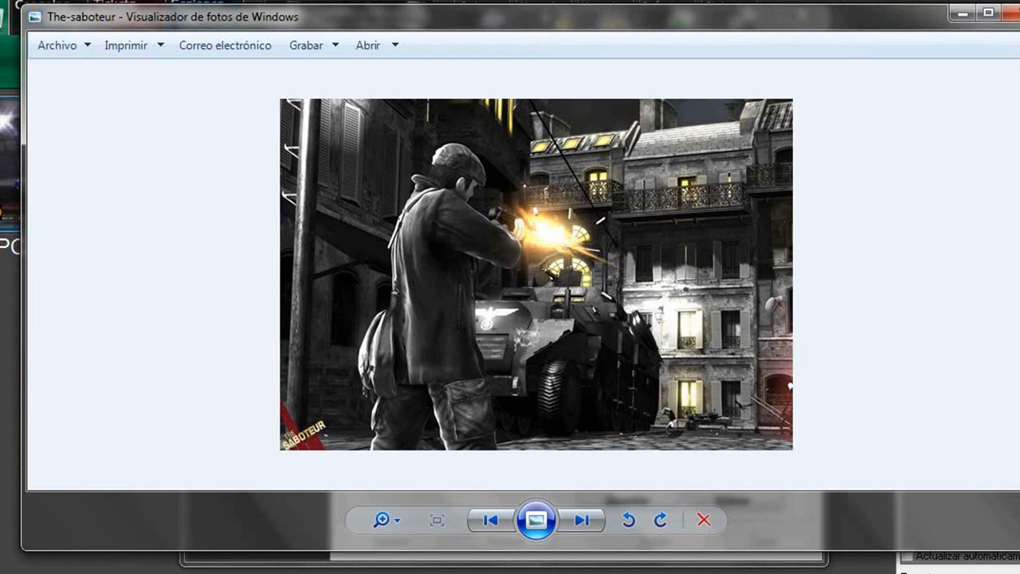
pyautogui.click(1011, 13)
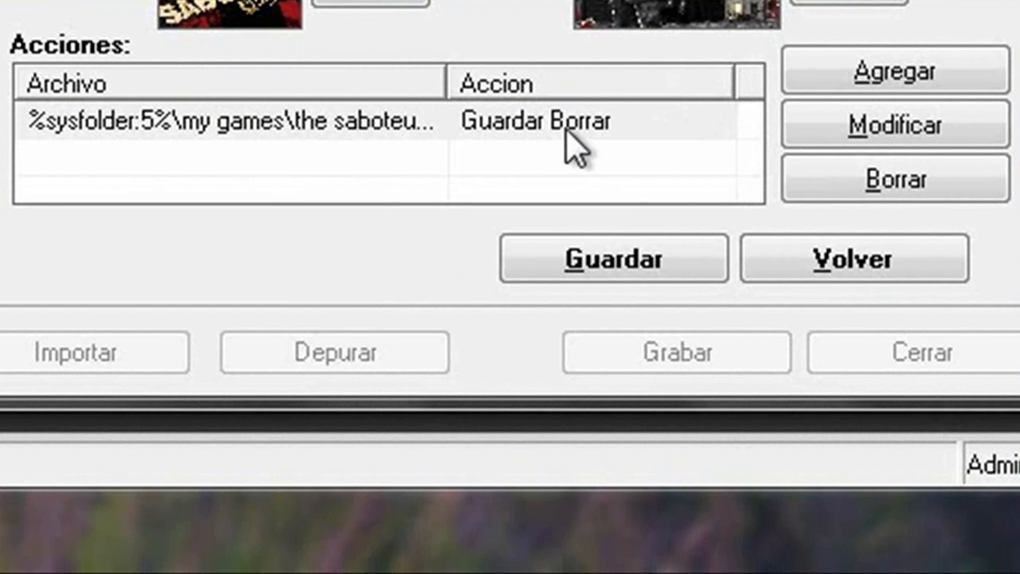
# Open The saboteur's Guardar Borrar action for modification and compare its Ruta with the Vista Previa path.
pyautogui.click(600, 129)
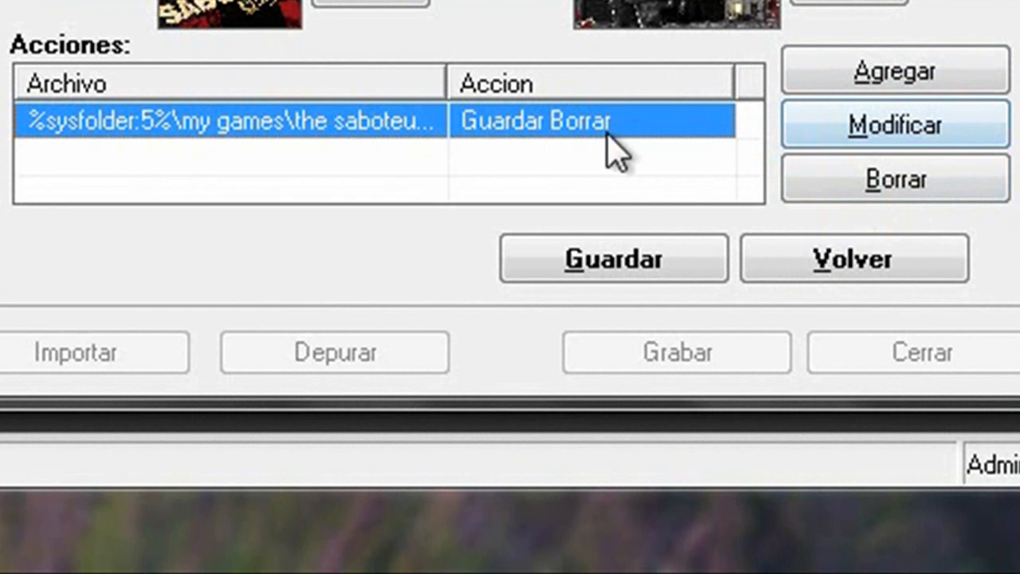
pyautogui.click(833, 140)
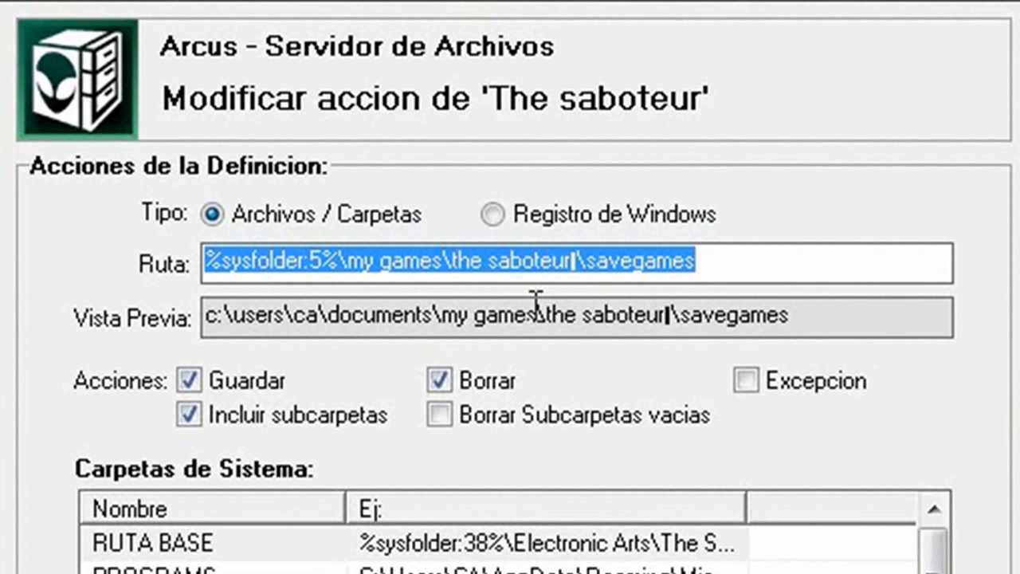
pyautogui.moveTo(203, 319); pyautogui.dragTo(763, 264)
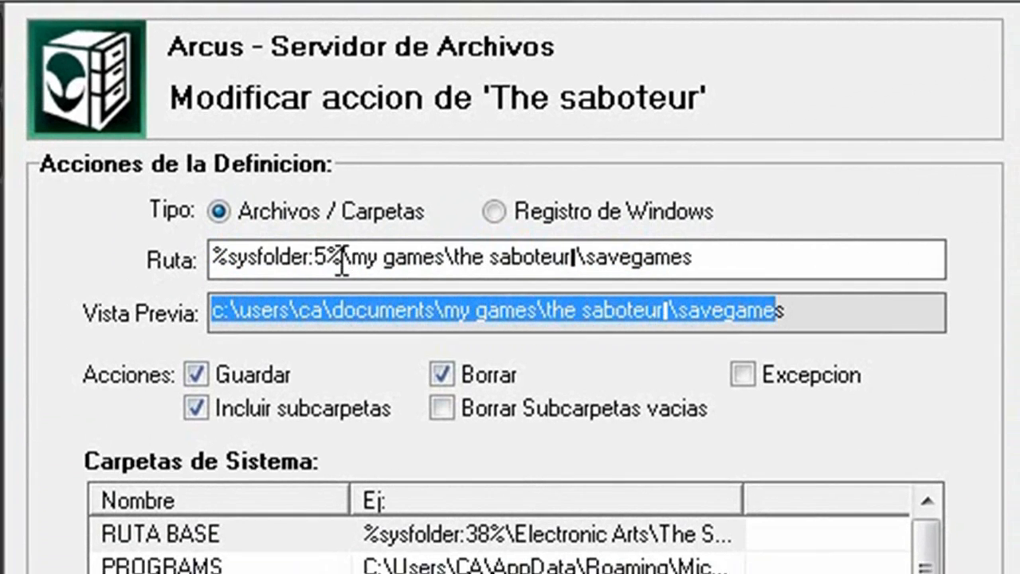
pyautogui.click(347, 261)
pyautogui.click(698, 176)
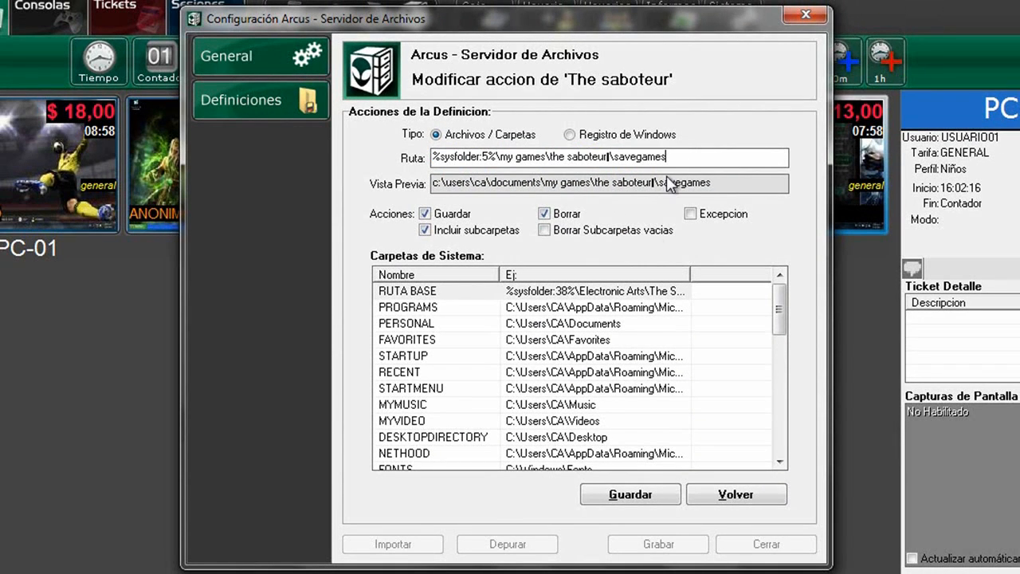
# Try RUTA BASE and PROGRAMS as the system folder in the action's path, then set it back to PERSONAL.
pyautogui.doubleClick(603, 294)
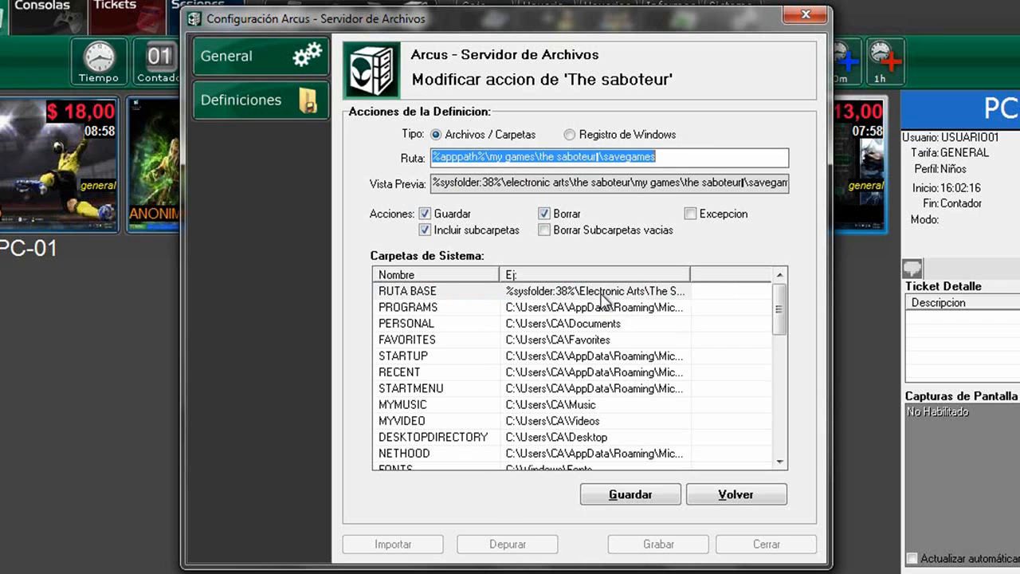
pyautogui.doubleClick(522, 307)
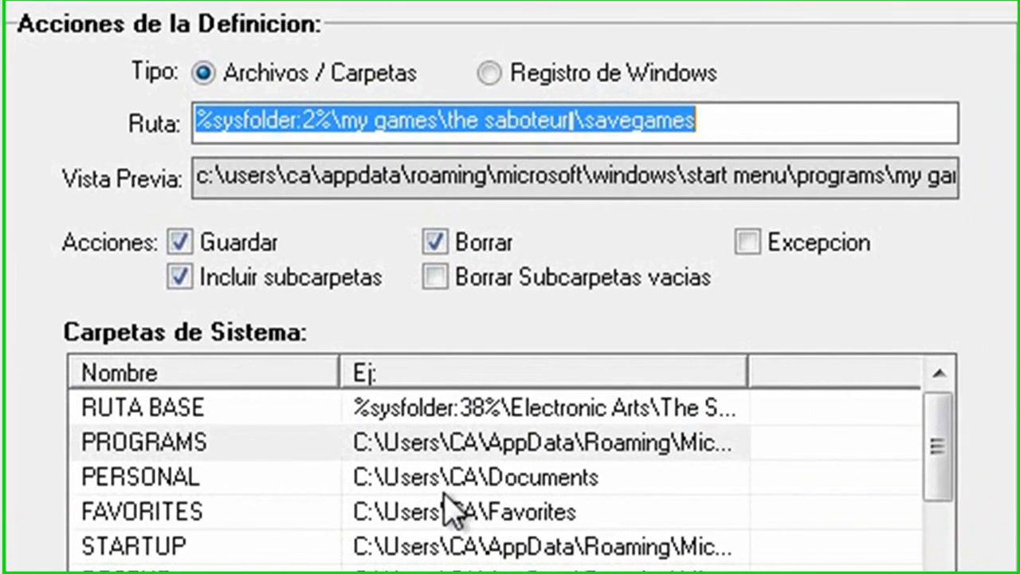
pyautogui.doubleClick(448, 485)
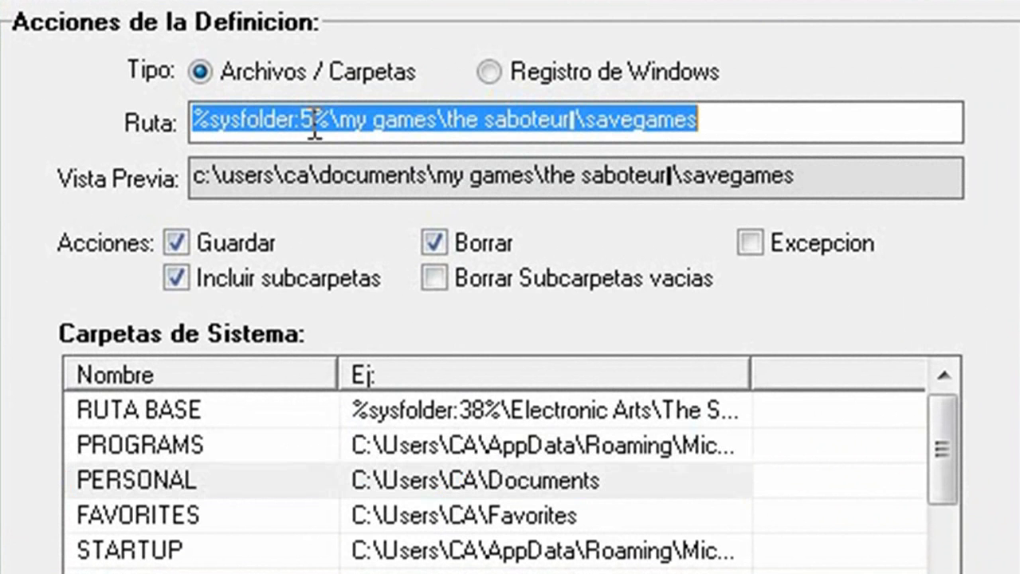
# Match the %sysfolder:5% part of the Ruta with the documents folder shown in the path preview.
pyautogui.moveTo(313, 121); pyautogui.dragTo(175, 119)
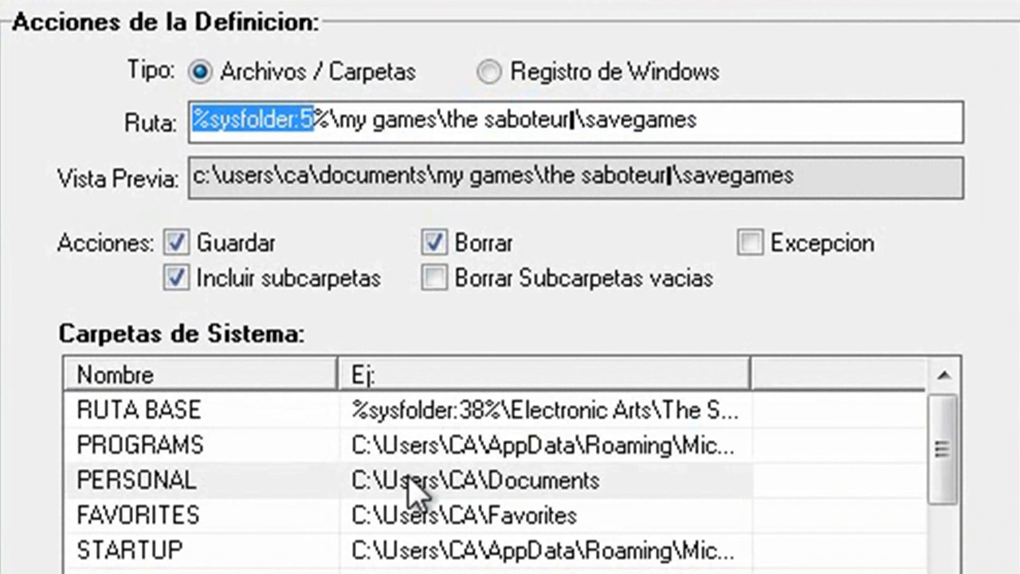
pyautogui.click(191, 187)
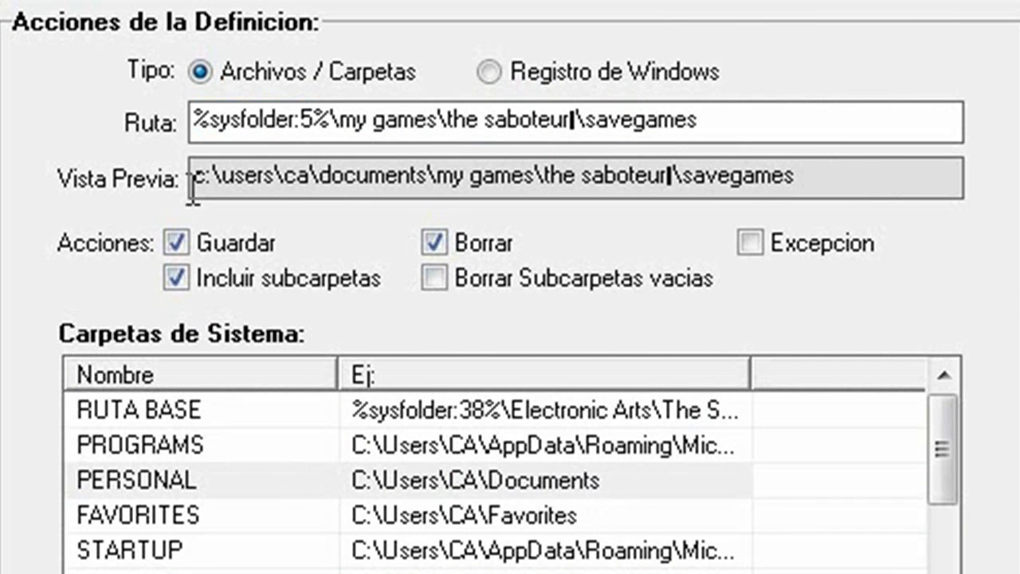
pyautogui.moveTo(194, 178); pyautogui.dragTo(445, 186)
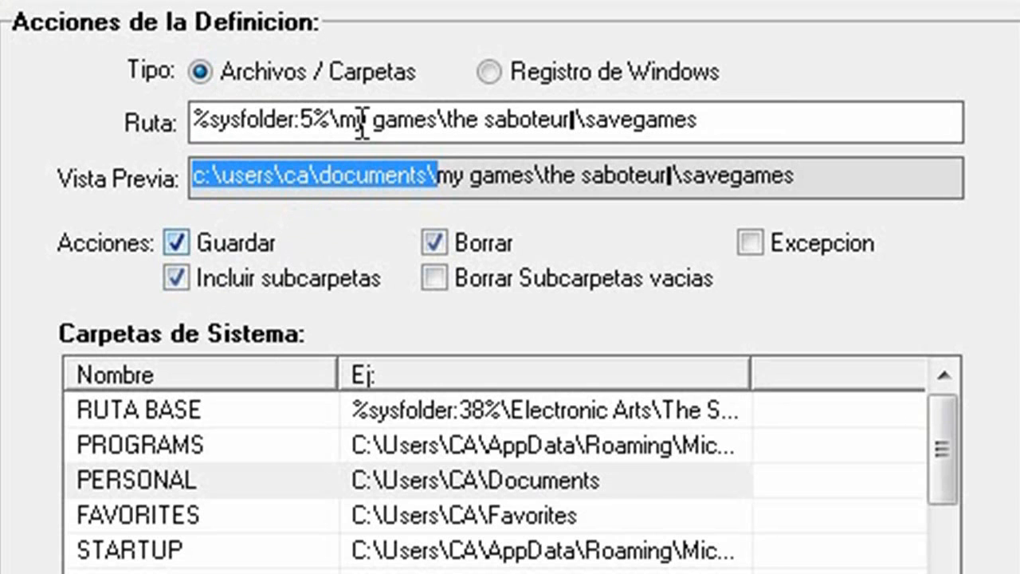
pyautogui.click(395, 134)
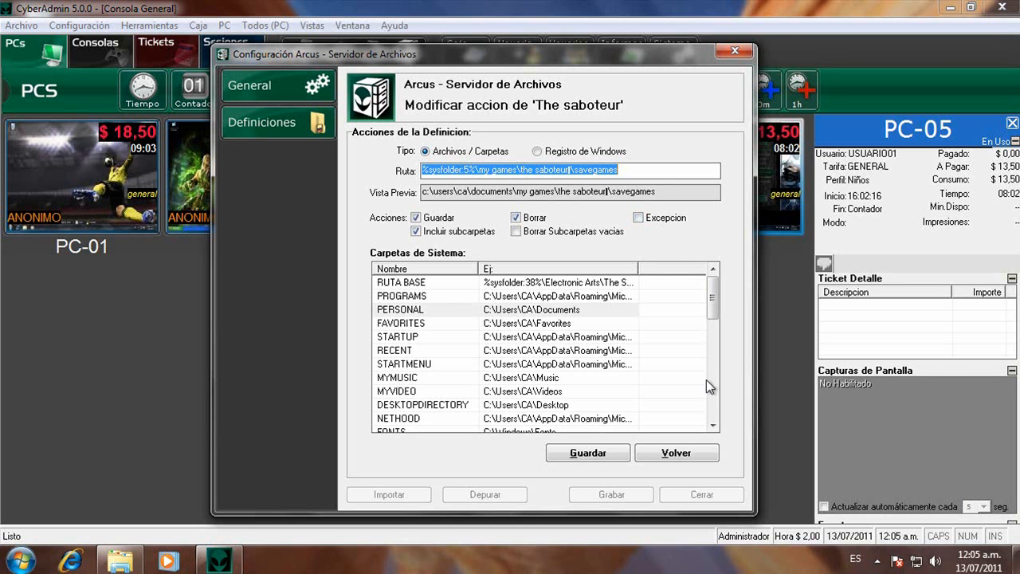
# Leave the action and The saboteur definition without saving, and close the Arcus configuration.
pyautogui.click(698, 455)
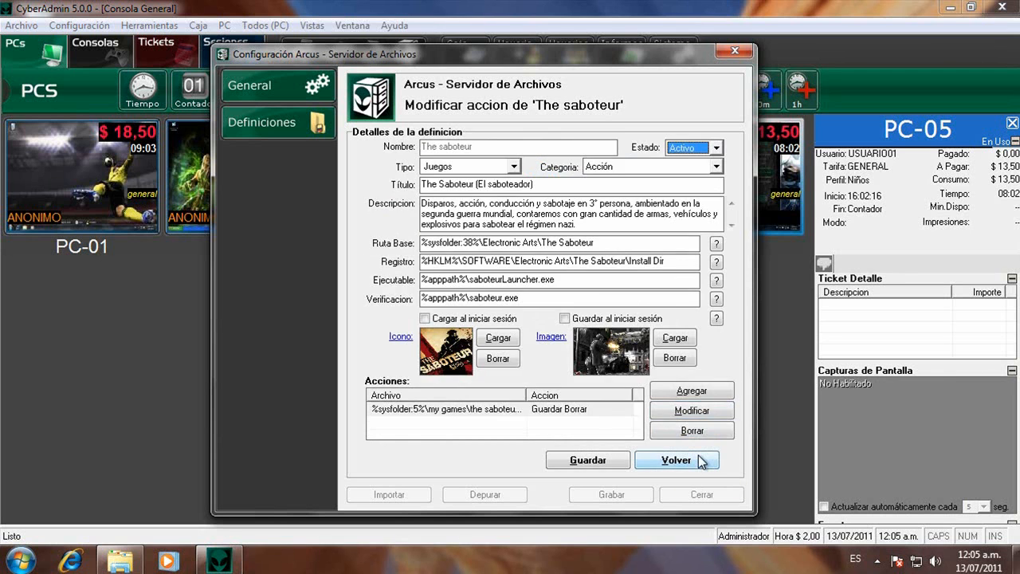
pyautogui.click(698, 455)
pyautogui.click(714, 494)
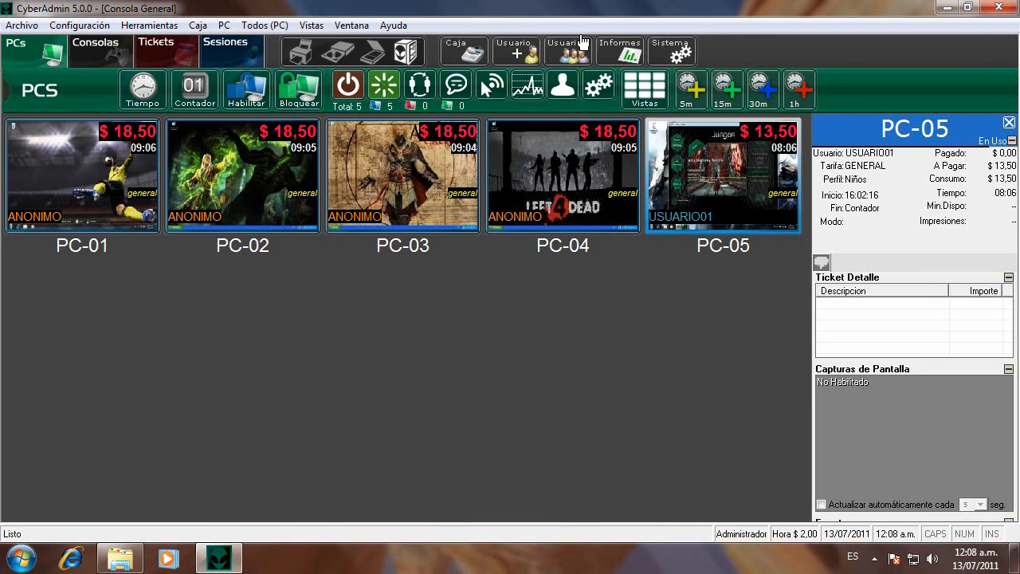
# Check the assigned disk space in the first user's system options, then close the user's record and the user administrator without saving.
pyautogui.click(576, 48)
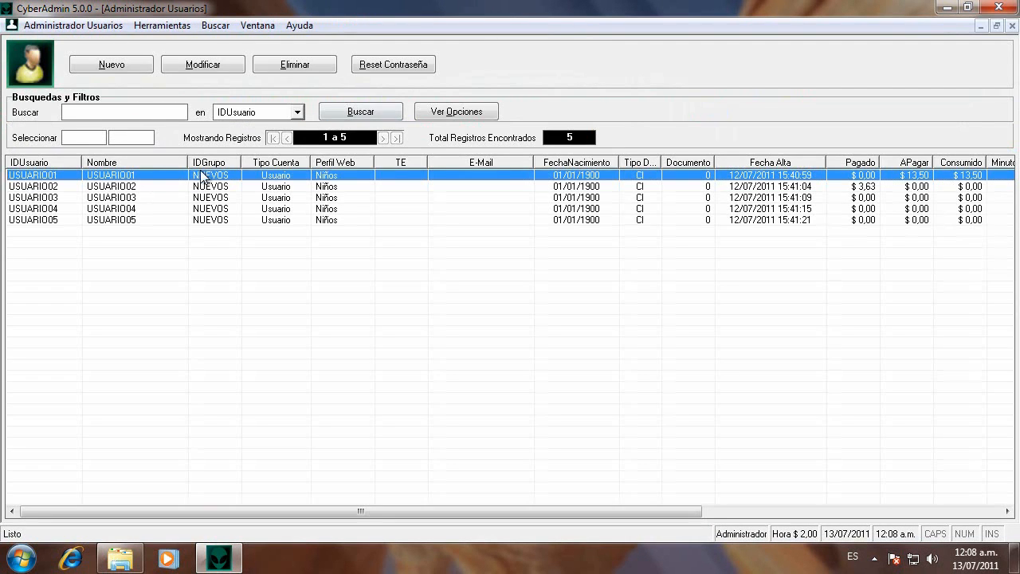
pyautogui.doubleClick(204, 174)
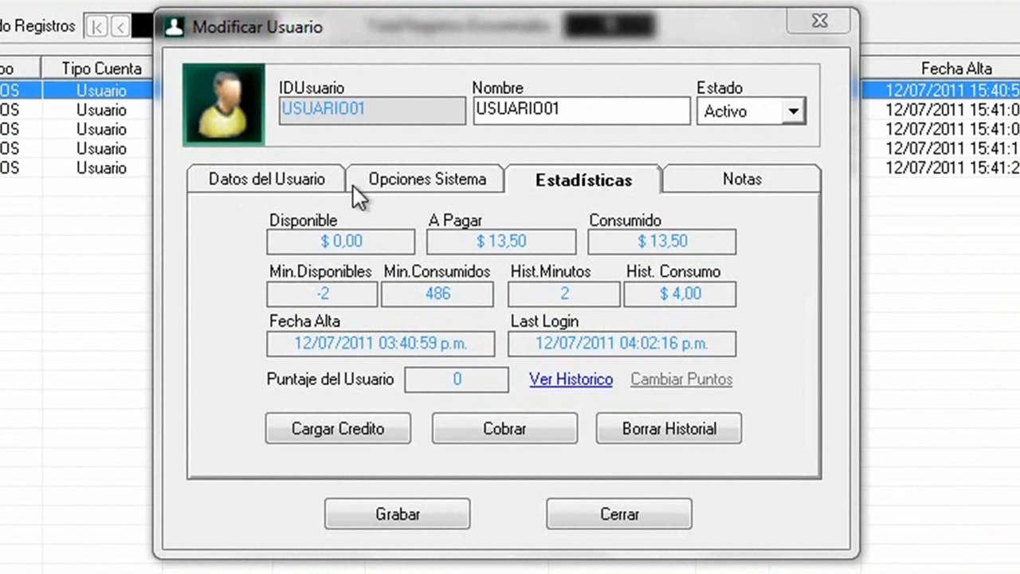
pyautogui.click(403, 181)
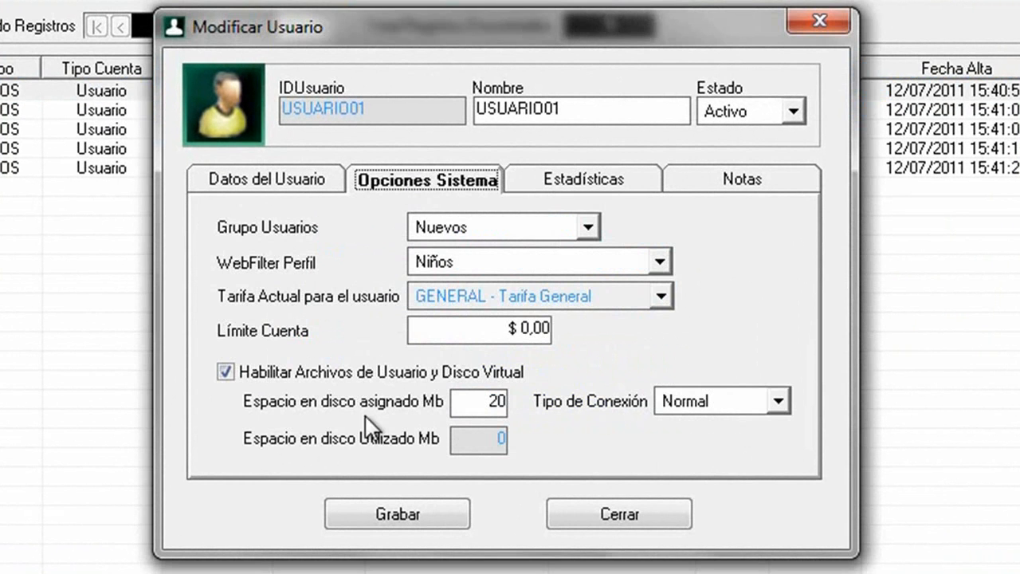
pyautogui.moveTo(477, 405); pyautogui.dragTo(519, 404)
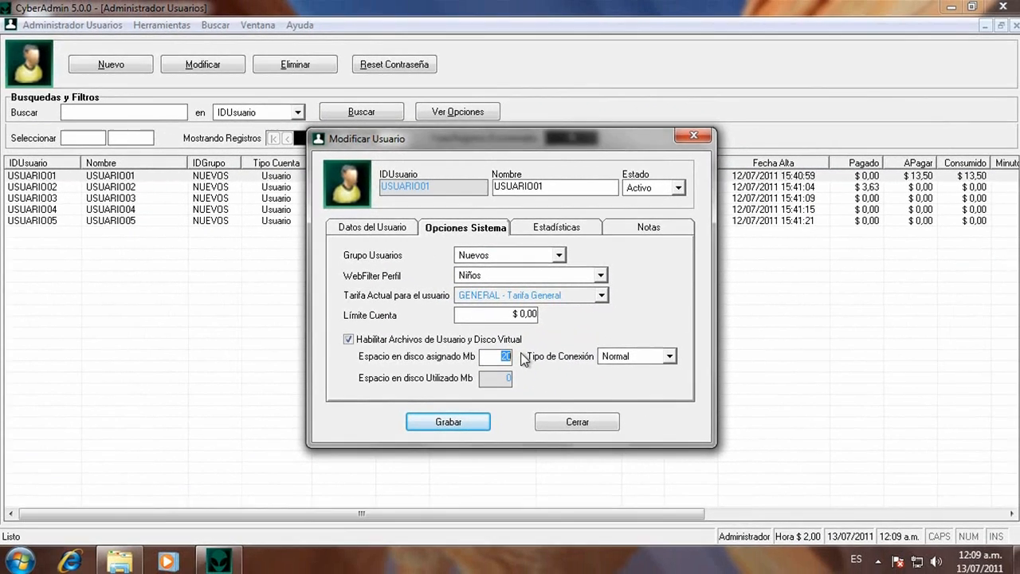
pyautogui.click(574, 422)
pyautogui.click(1015, 26)
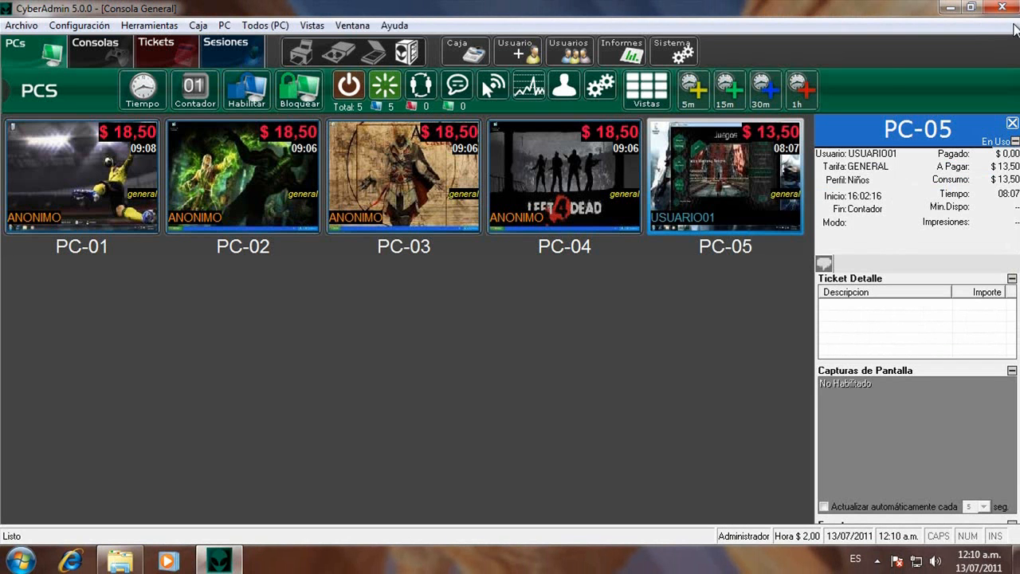